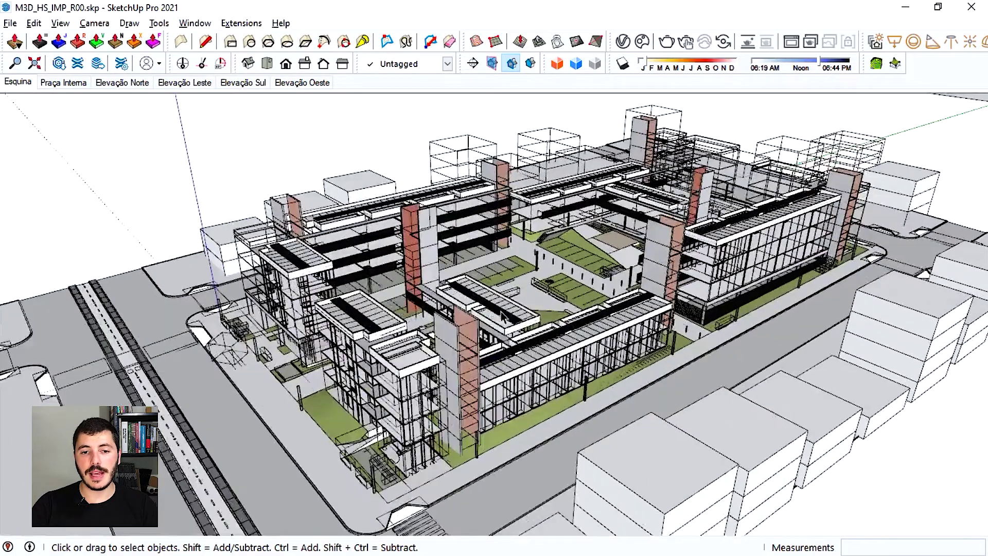
Step: Save the model under the new name M3D_HS_DMG_R00.skp in the material base folder
middle_drag(420, 314, 684, 319)
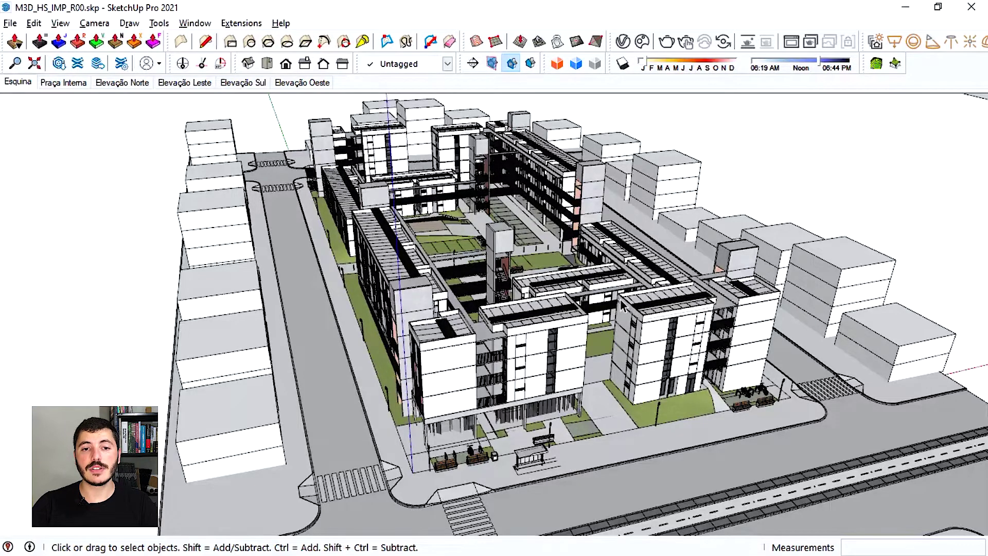
click(9, 24)
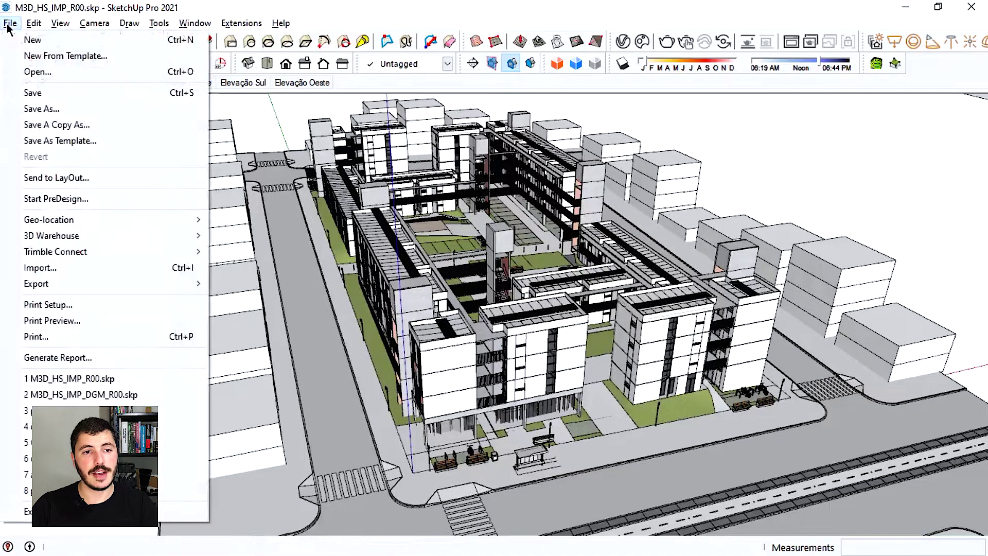
click(72, 109)
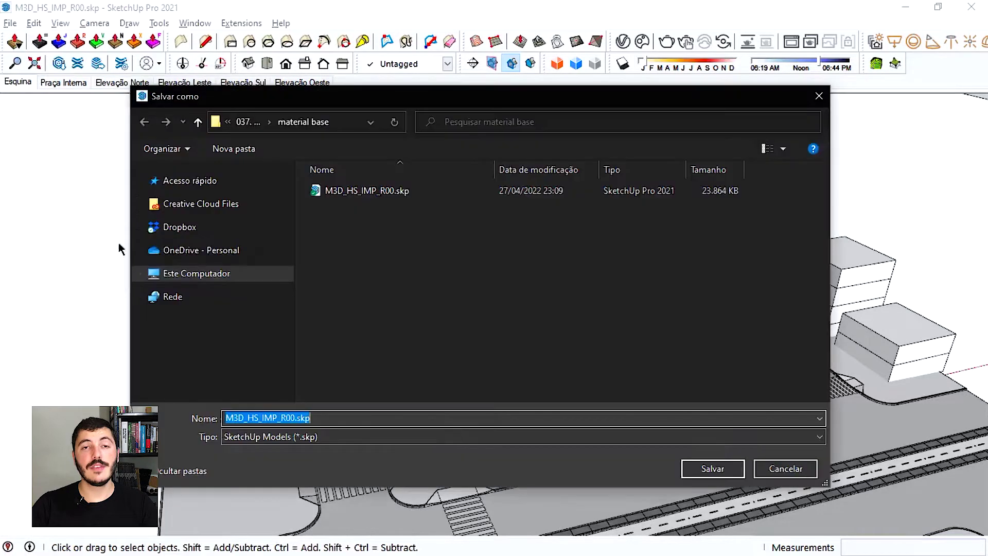
click(398, 418)
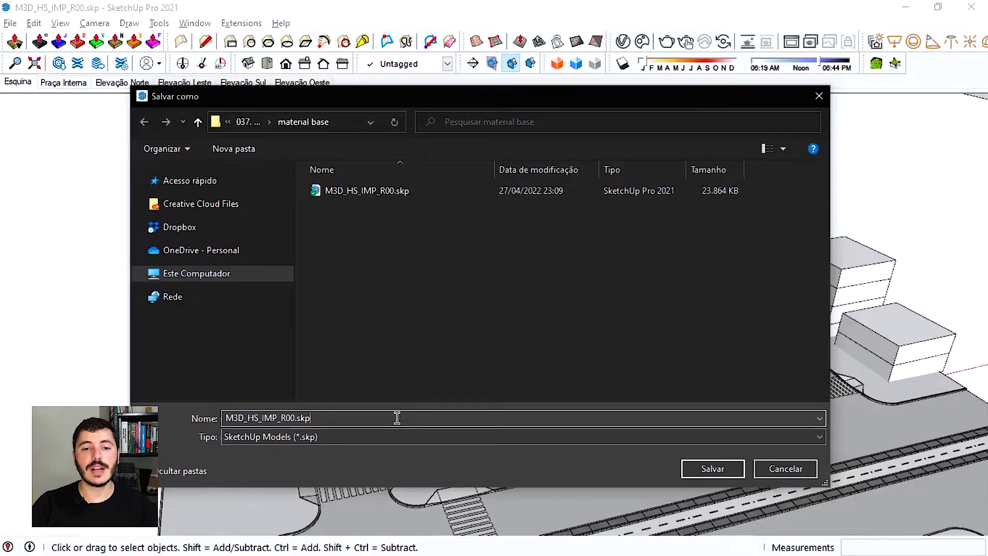
drag(265, 418, 278, 418)
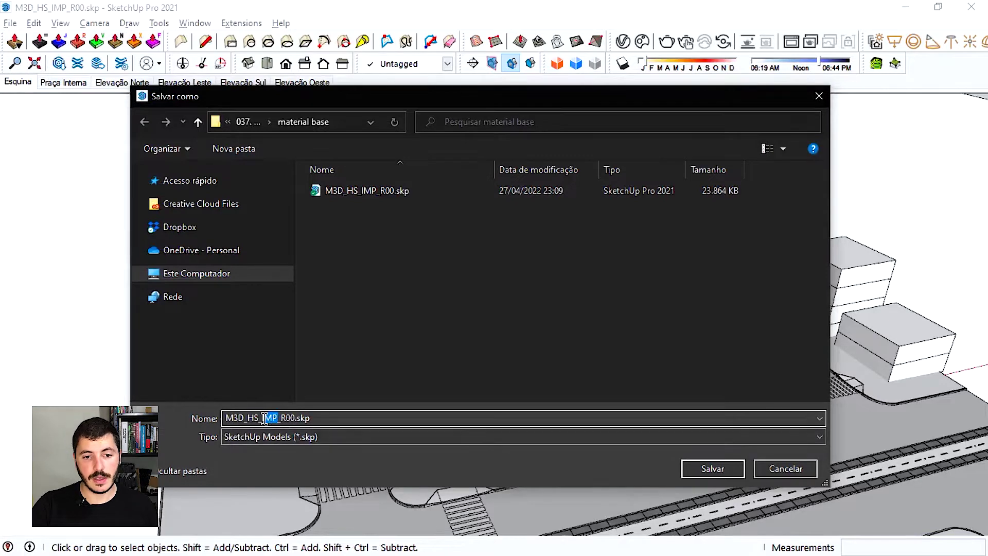
text(I)
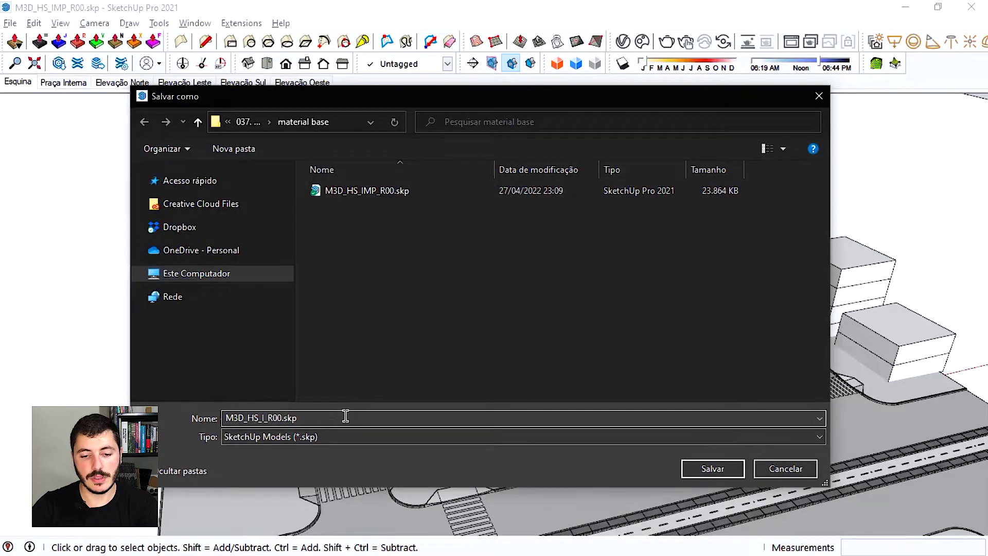
text(DMG)
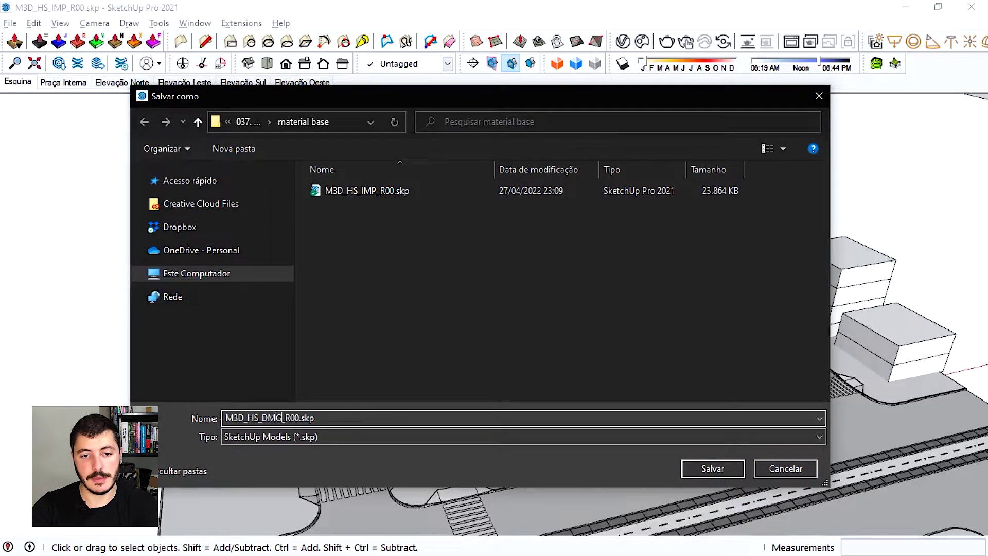
click(719, 472)
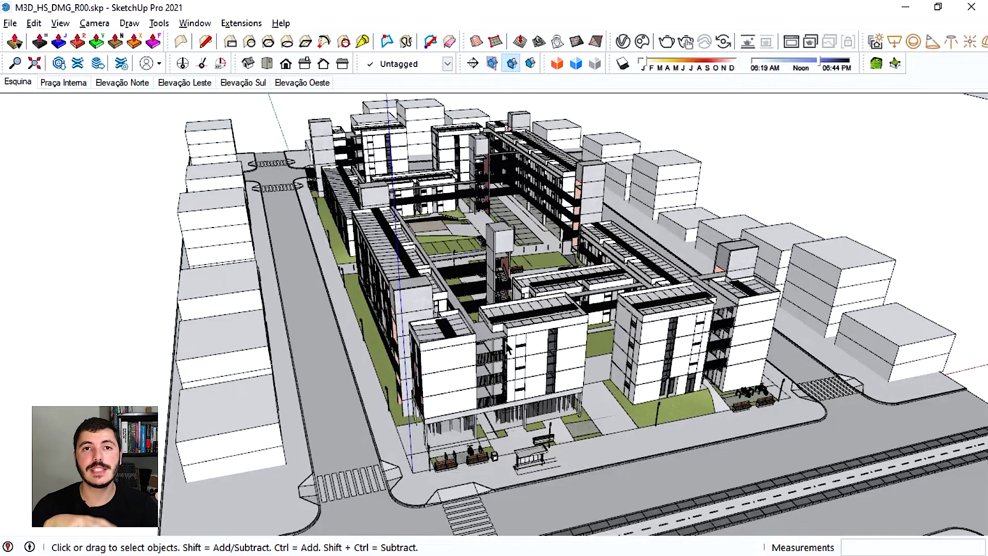
Step: Hide the surrounding buildings by turning off the visibility of the M3D_EDIFÍCIOS ENTORNO tag
scroll(507, 345, down, 1)
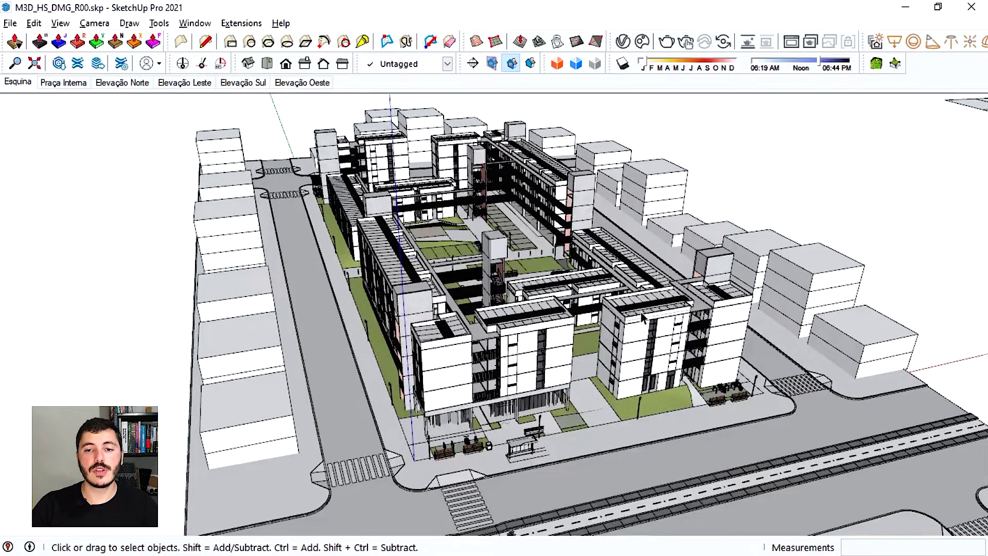
middle_drag(645, 318, 546, 321)
middle_drag(613, 305, 643, 320)
key(ctrl+t)
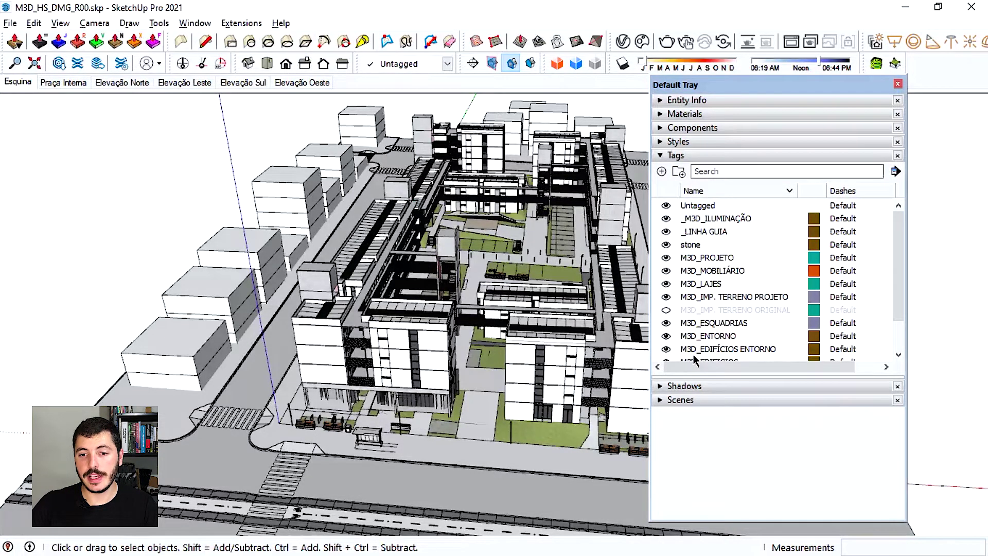
click(666, 349)
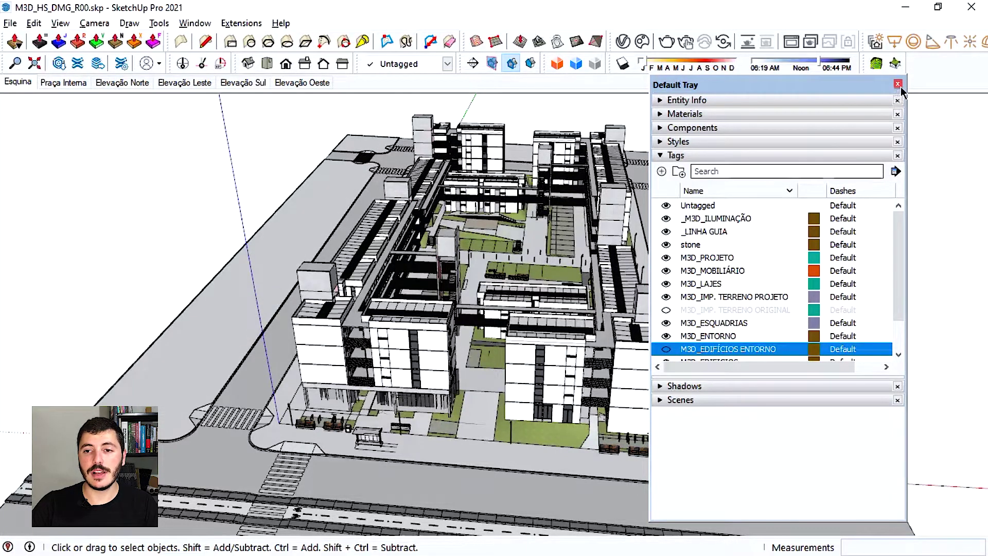
click(897, 84)
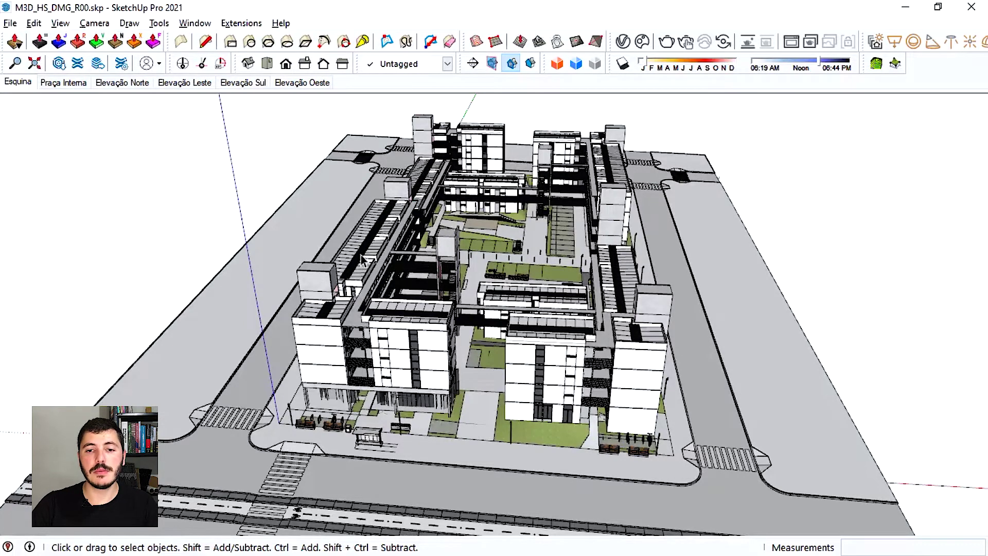
Step: Switch the camera from perspective to parallel projection
scroll(591, 339, down, 1)
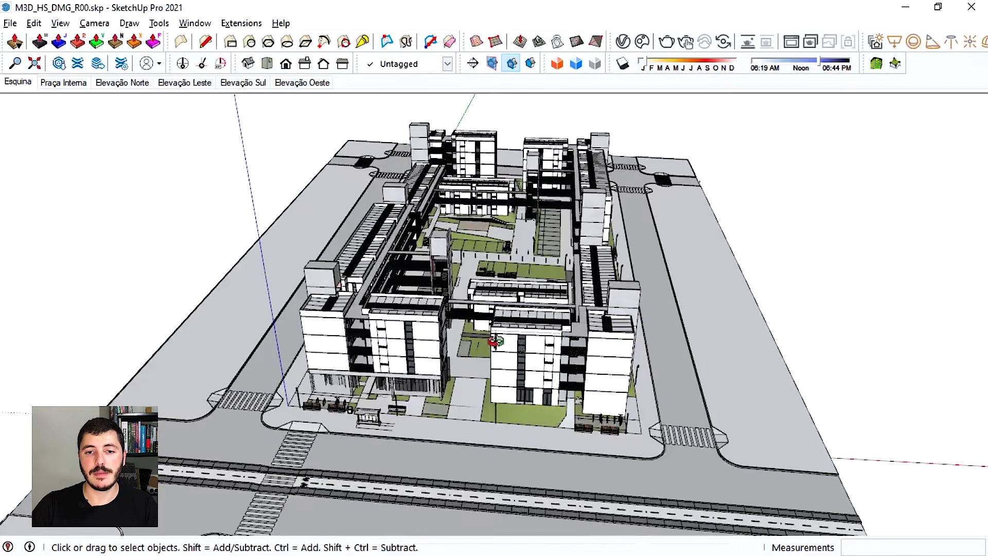
middle_drag(568, 342, 525, 342)
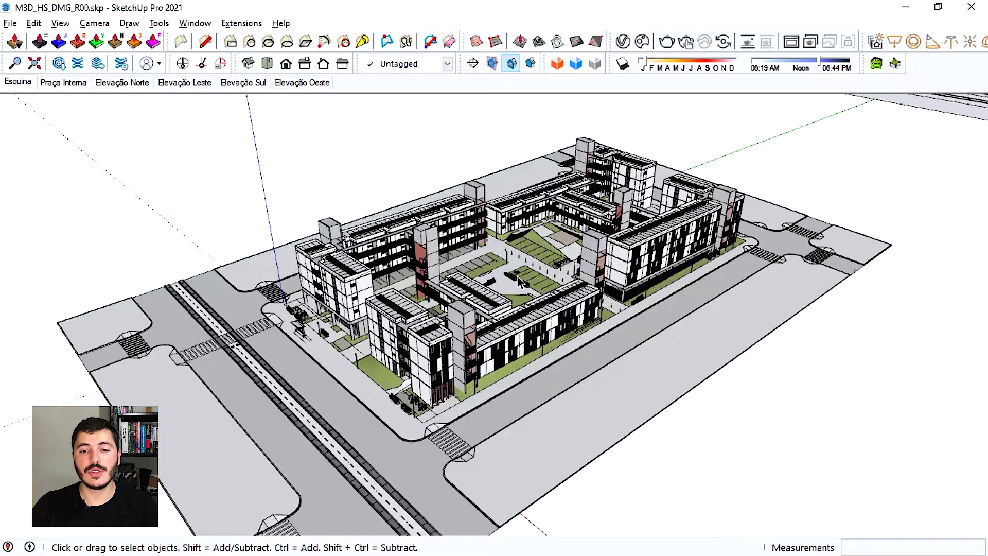
scroll(479, 278, down, 1)
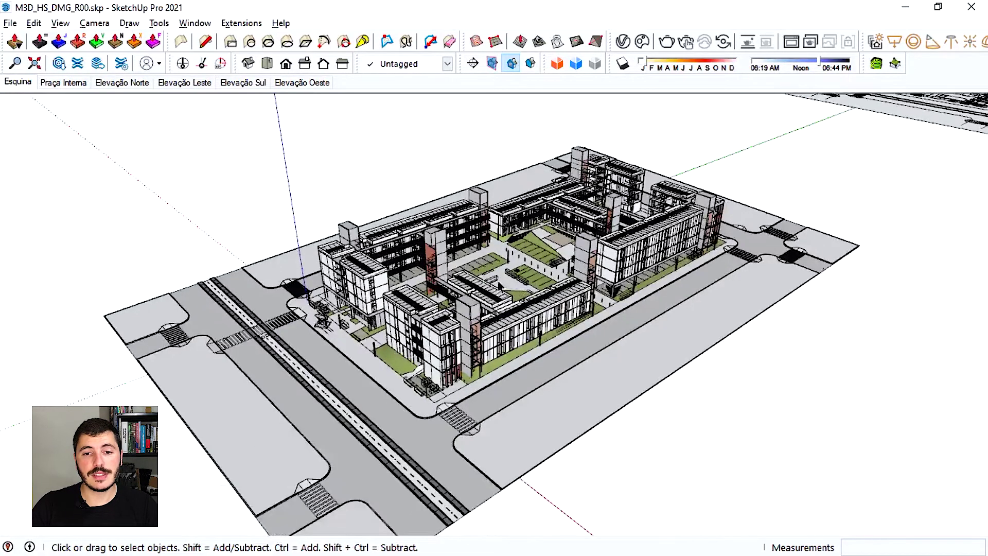
click(35, 84)
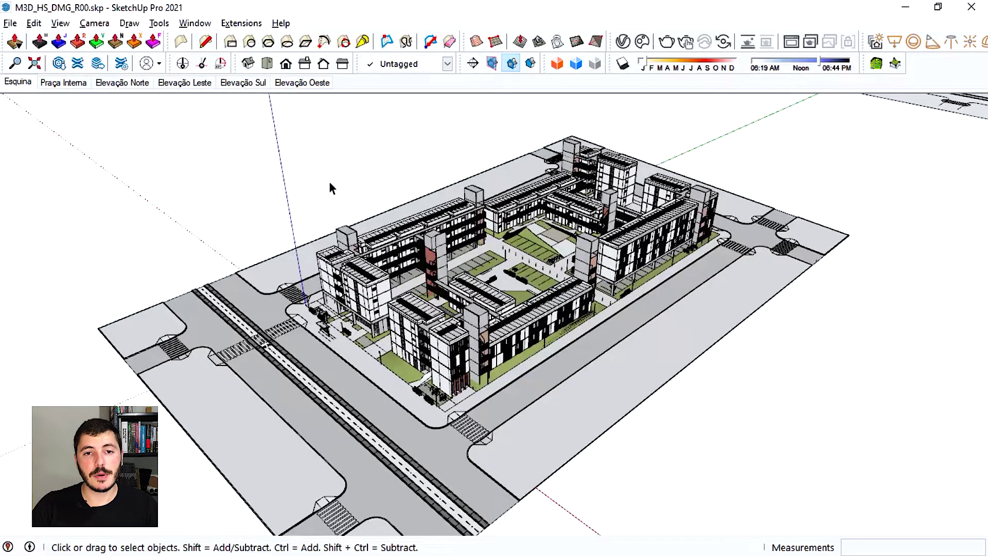
click(94, 24)
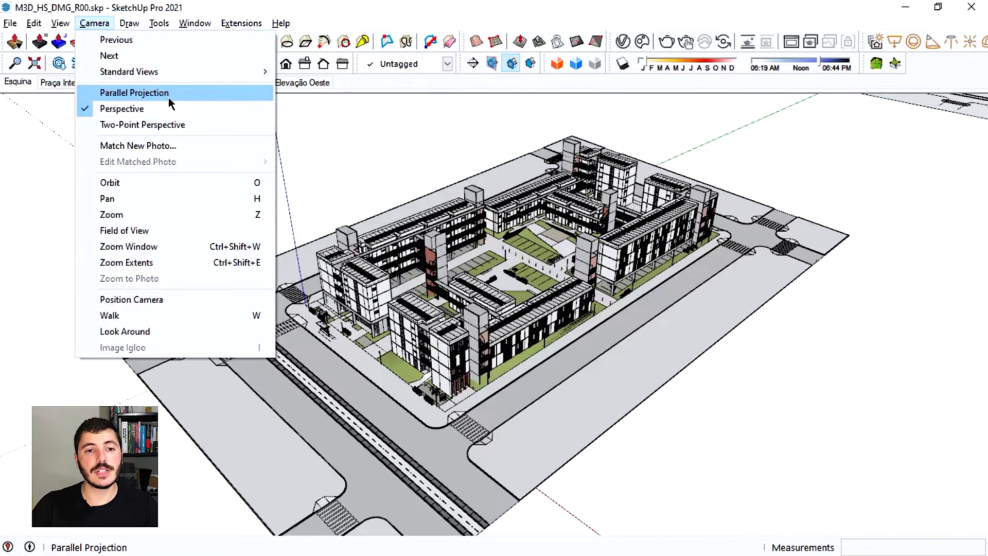
click(184, 97)
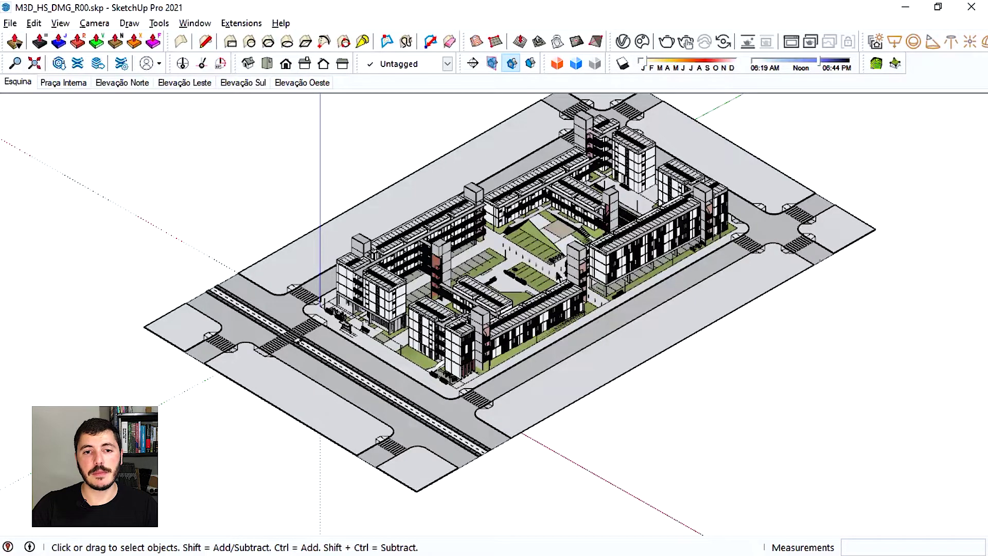
Step: Set the camera to the standard isometric view and frame the whole city block
right_click(264, 64)
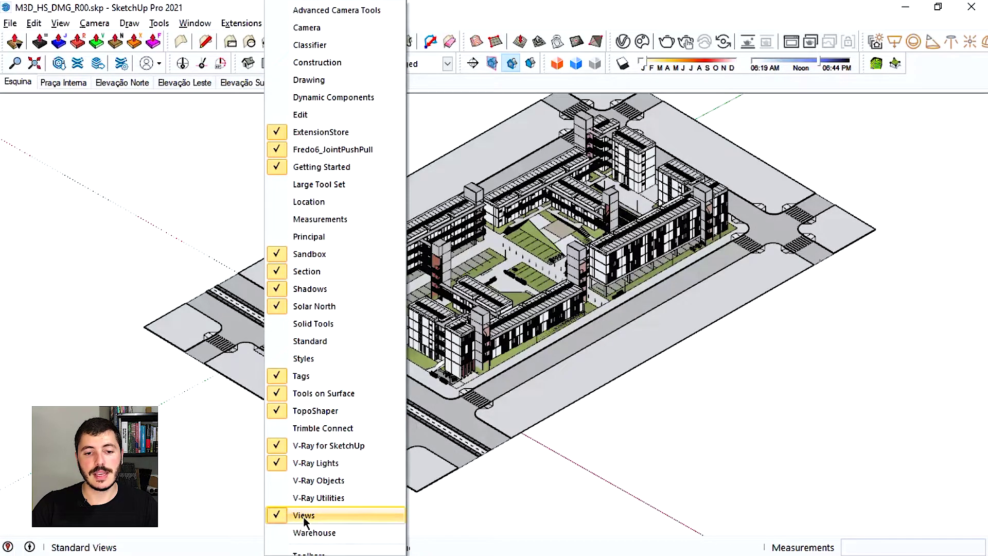
click(186, 231)
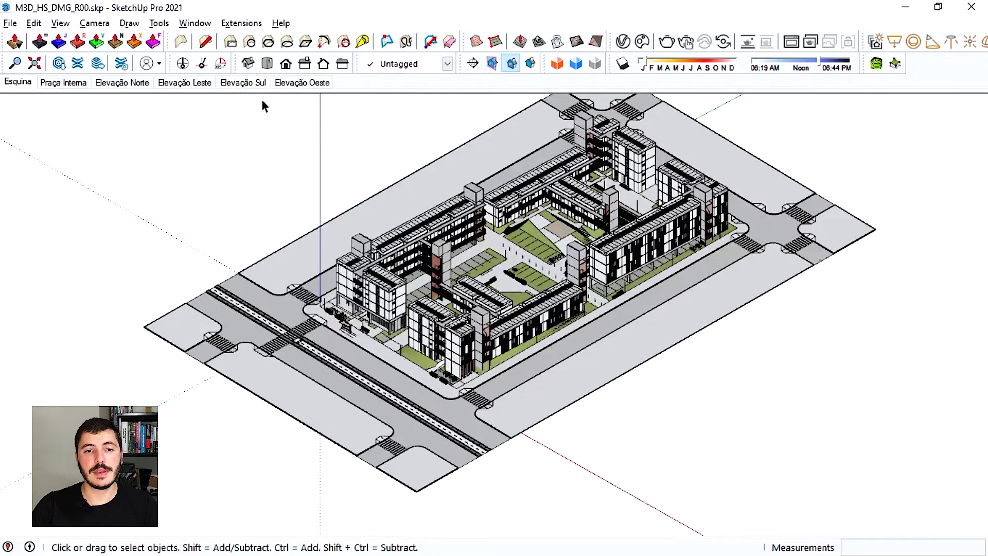
click(247, 64)
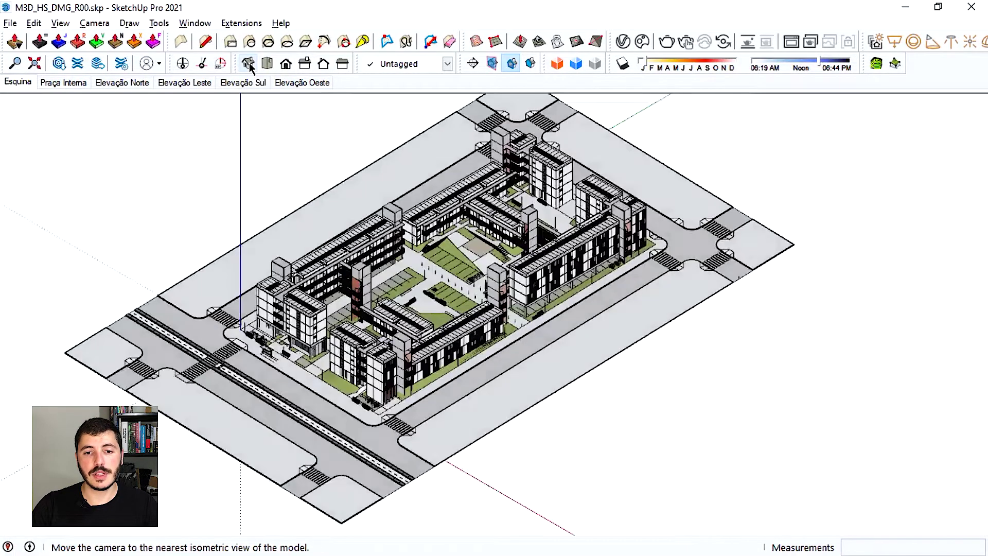
scroll(466, 405, down, 2)
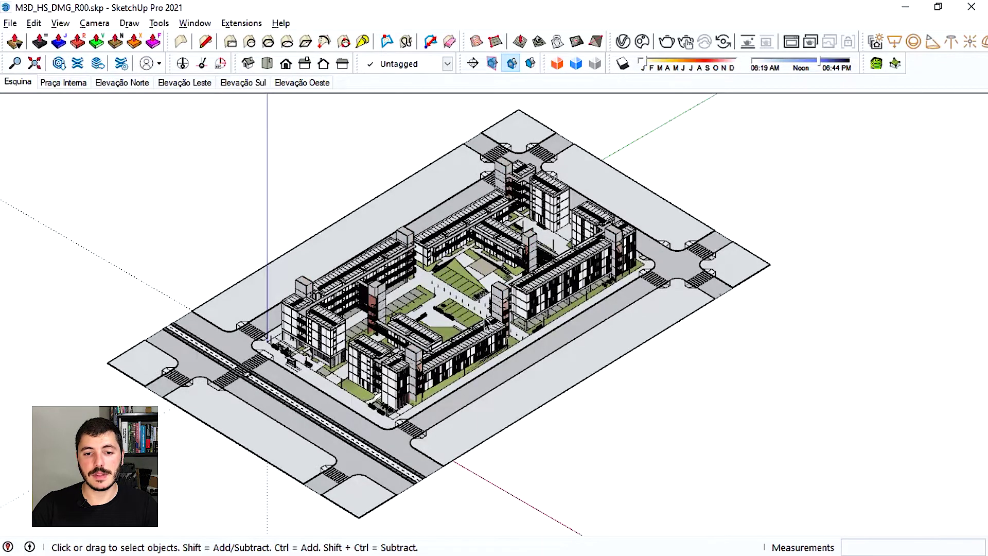
scroll(485, 320, up, 1)
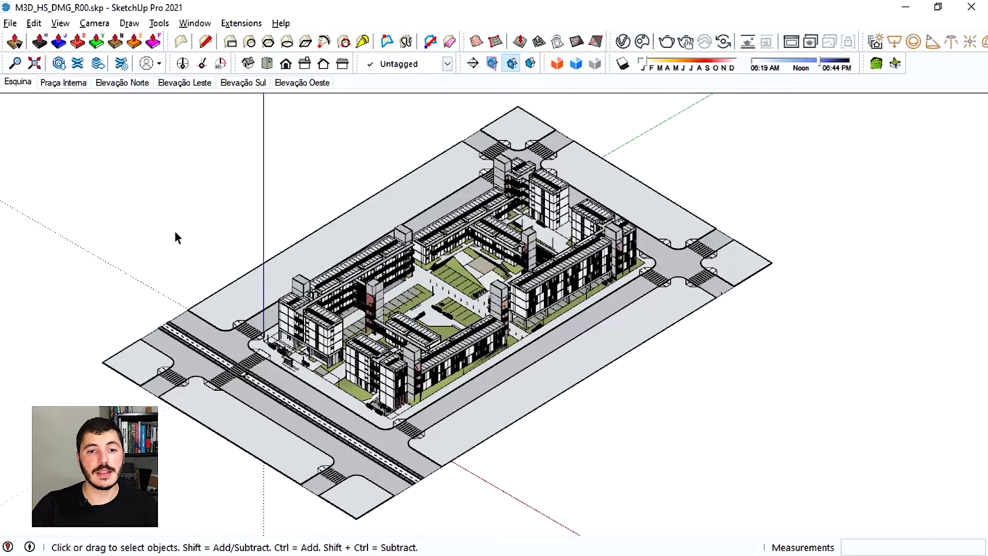
Step: Add a new scene that stores the isometric view, and test it by orbiting away and recalling the scene
click(34, 23)
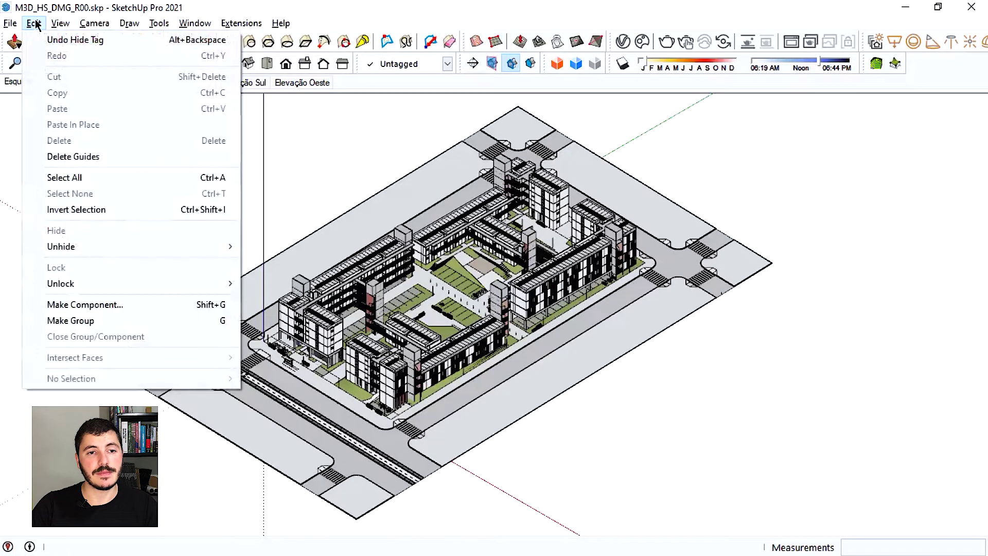
mouse_move(60, 25)
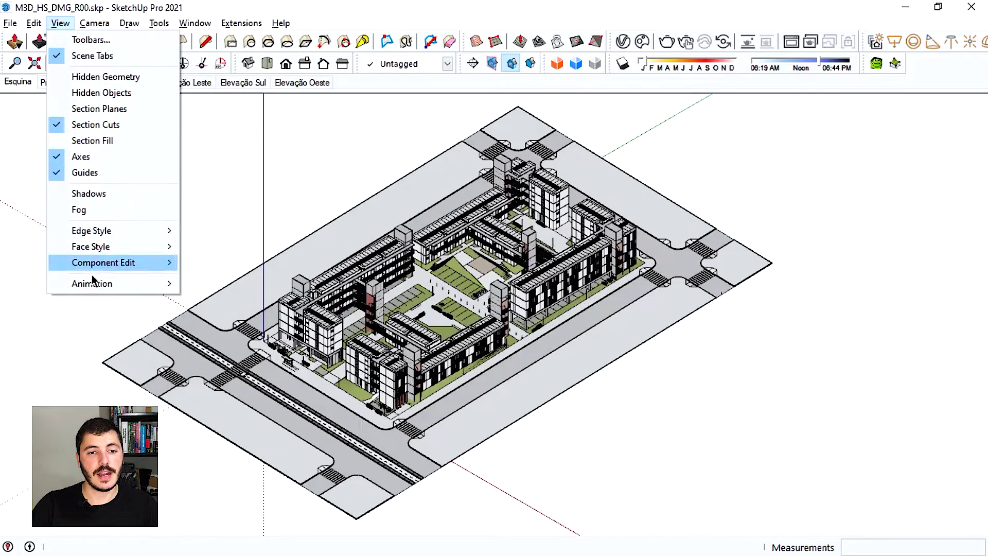
mouse_move(92, 283)
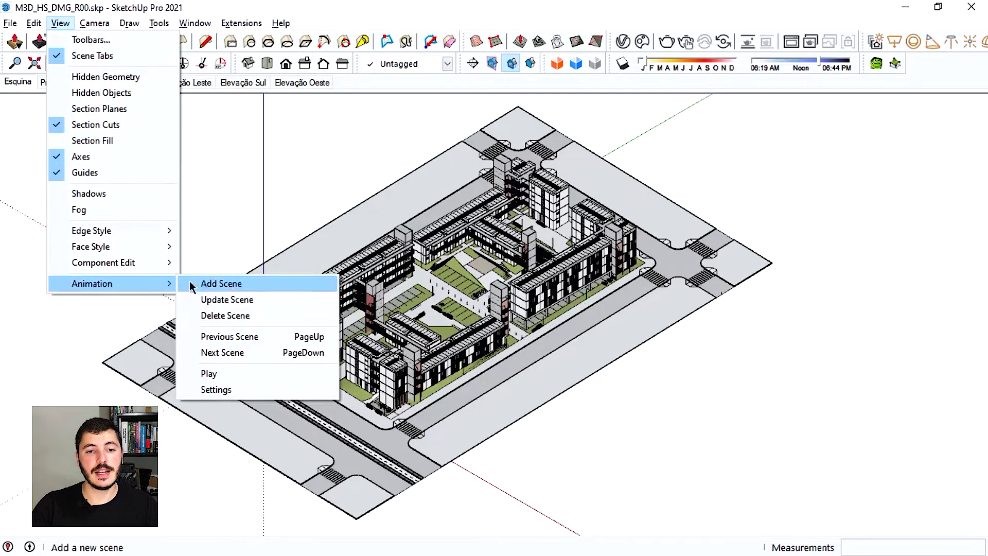
click(216, 289)
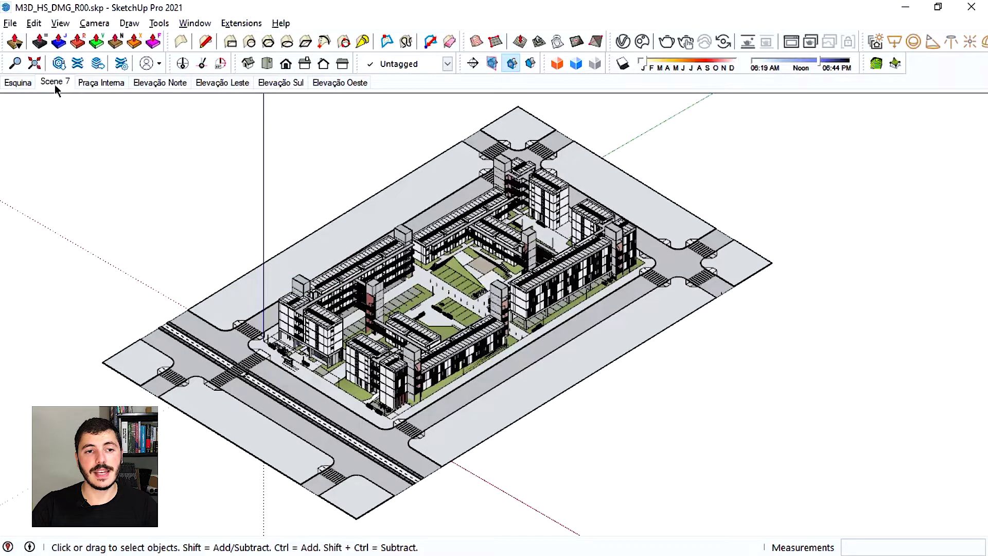
middle_drag(483, 337, 572, 322)
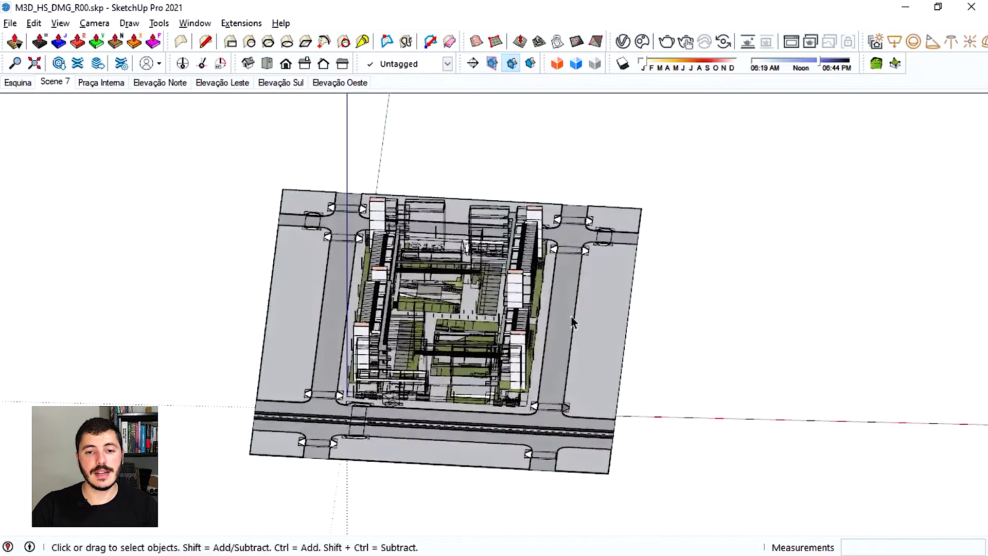
middle_drag(469, 362, 696, 395)
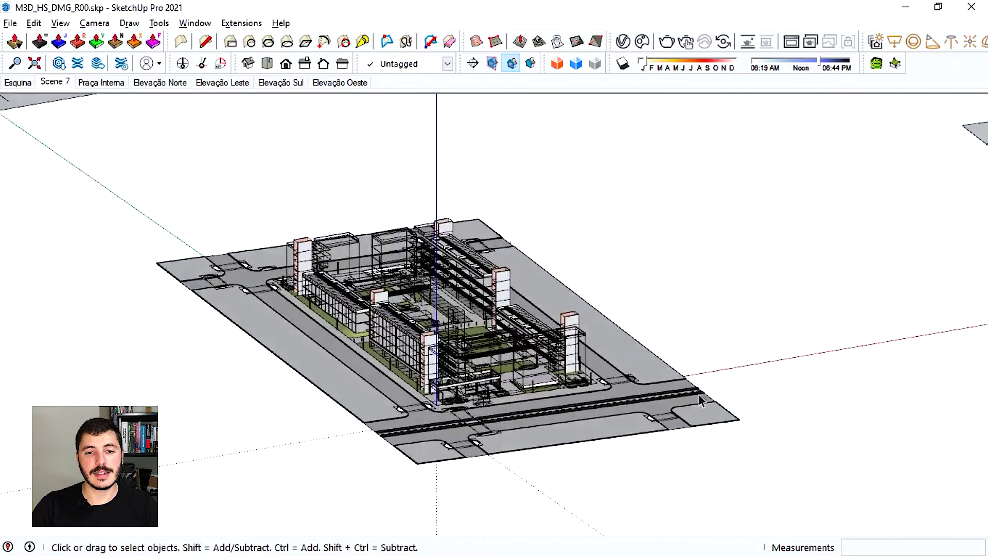
click(54, 82)
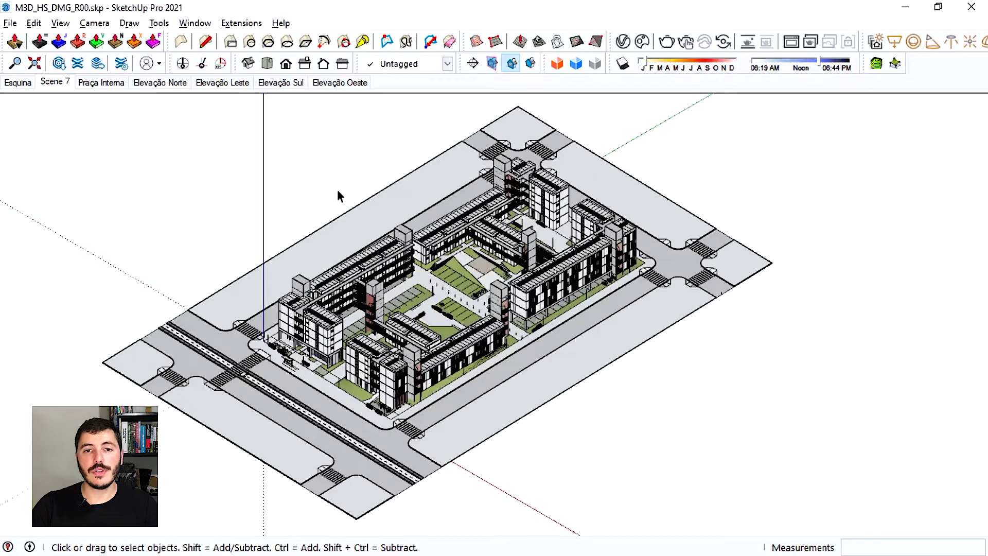
Step: Load the V-Ray render settings file "diagrama branco simplificado_graf.vropt" and turn off Material Override
click(623, 63)
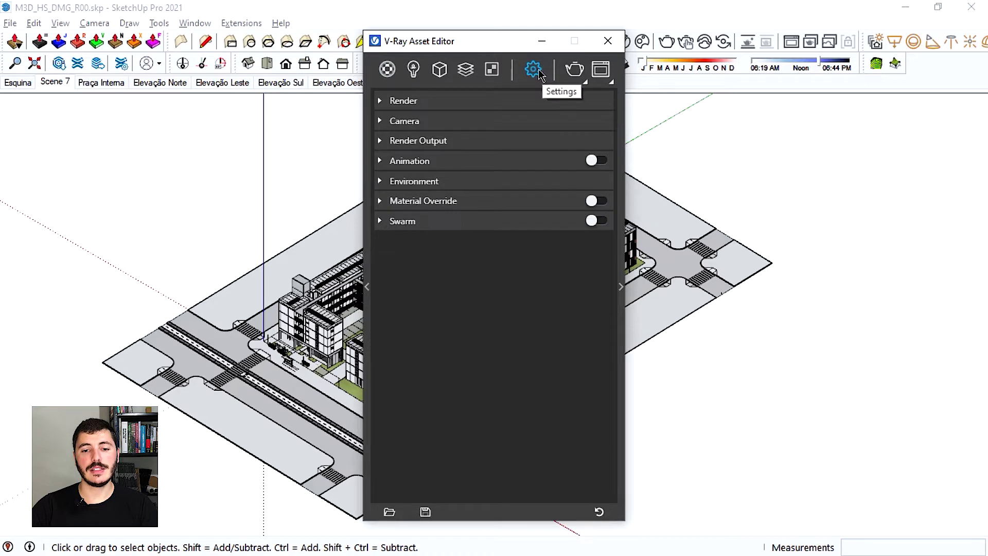
click(389, 512)
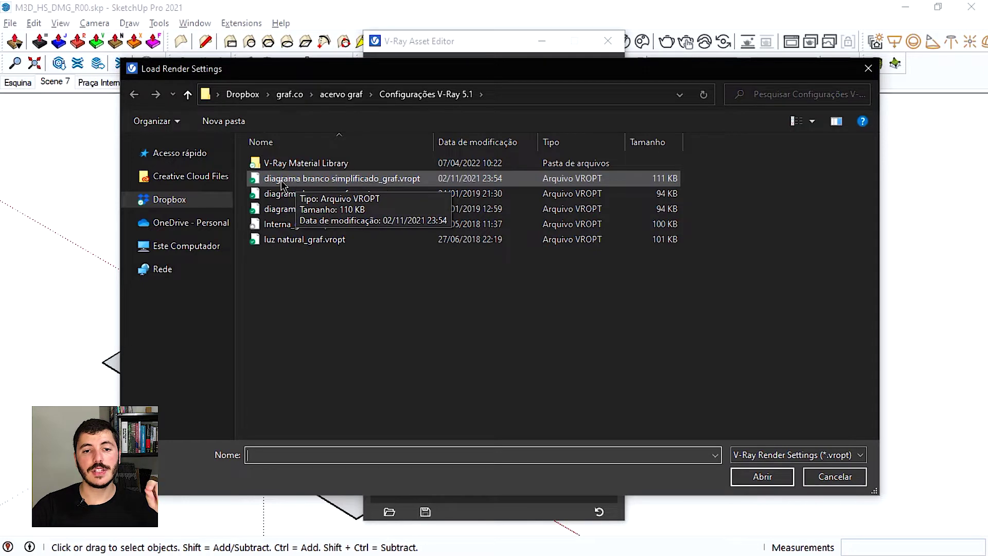
double_click(364, 180)
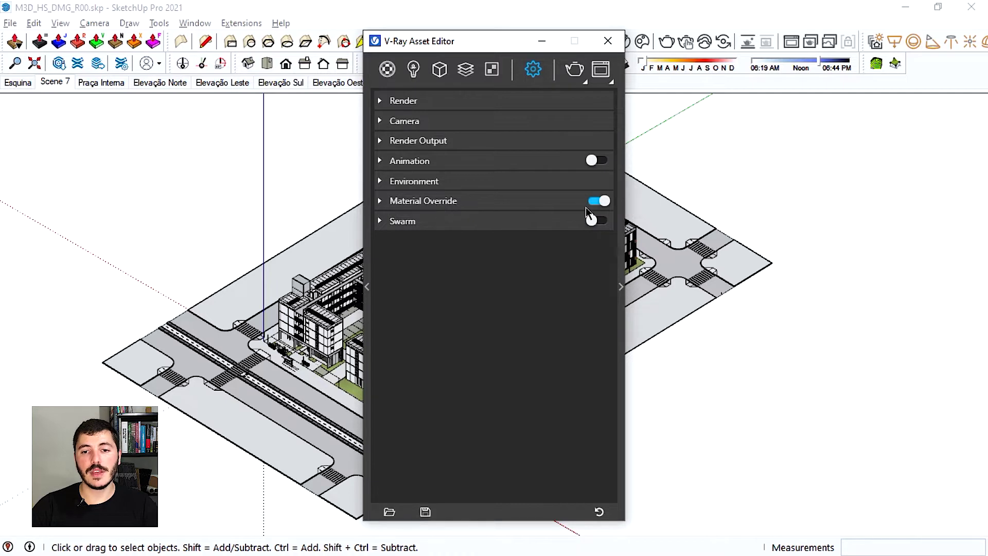
click(605, 202)
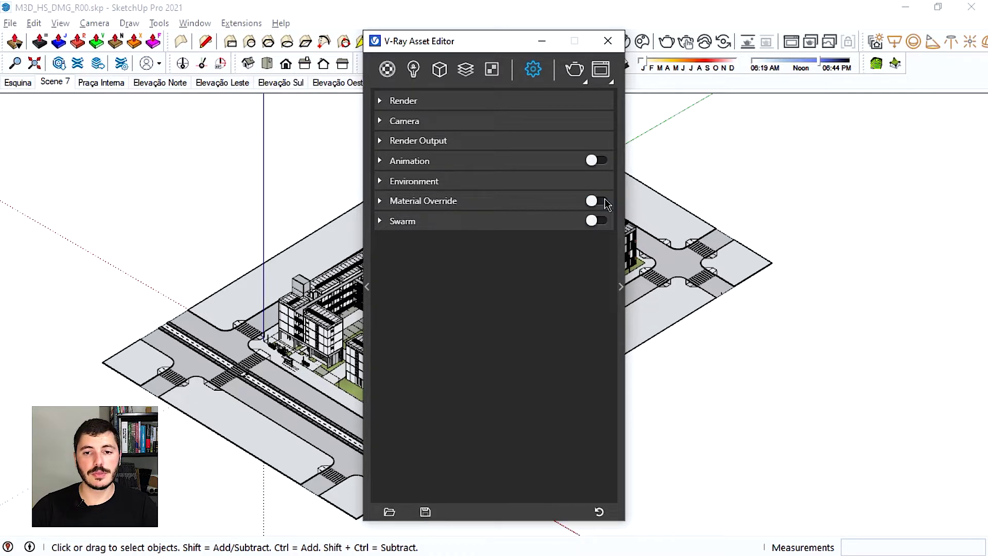
Step: Turn off the SunLight in the scene's V-Ray lights
click(414, 72)
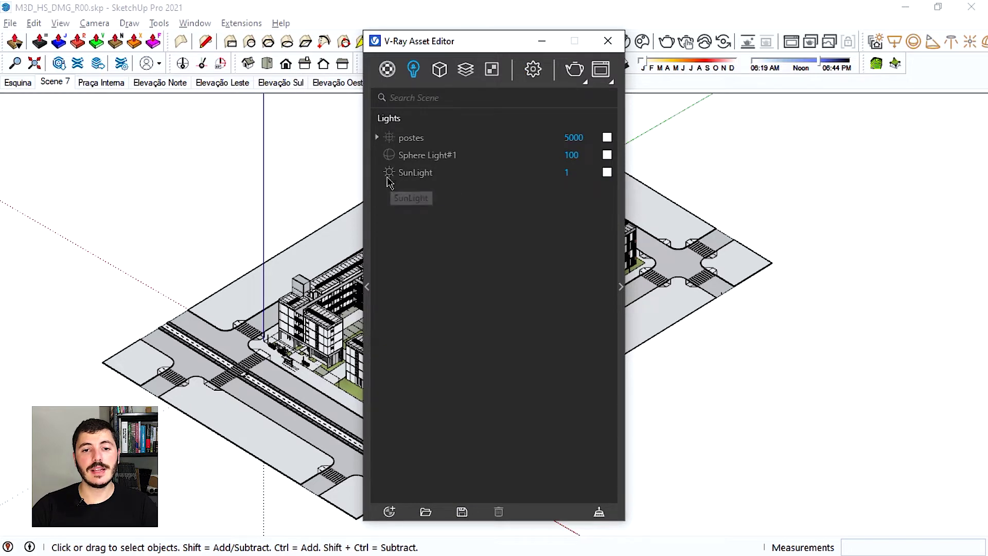
click(415, 176)
click(622, 260)
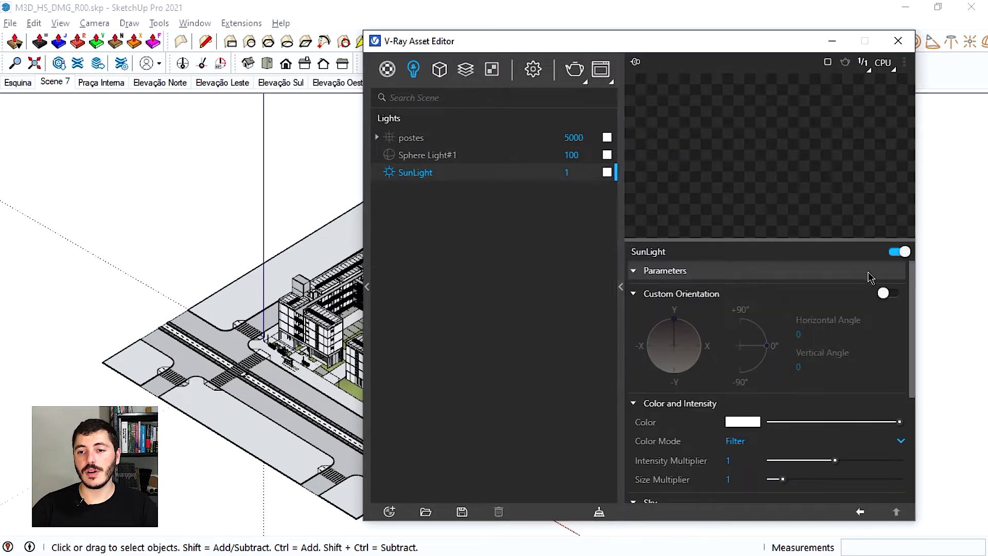
click(391, 174)
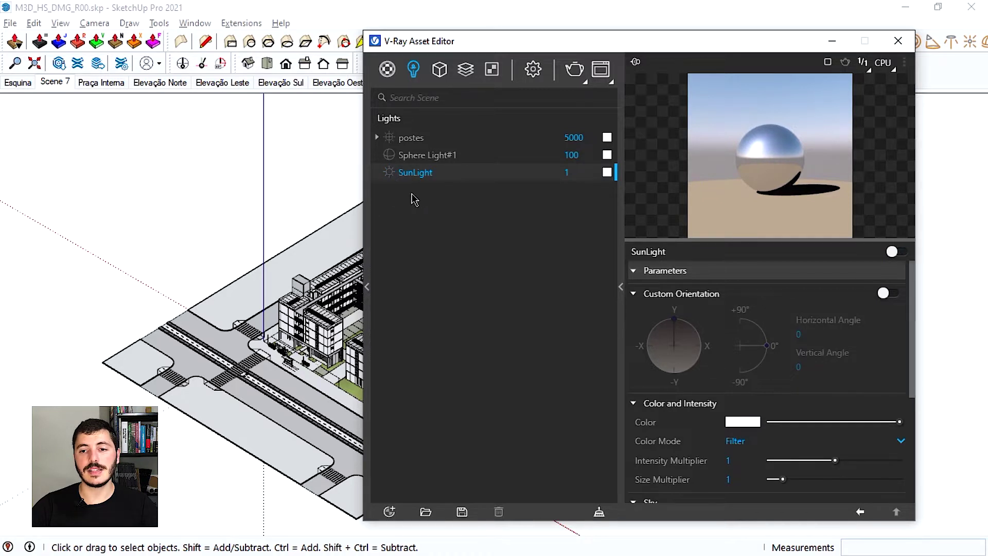
Step: Update the render output to match the viewport proportions and set the image width to 1000 for a test render
click(534, 72)
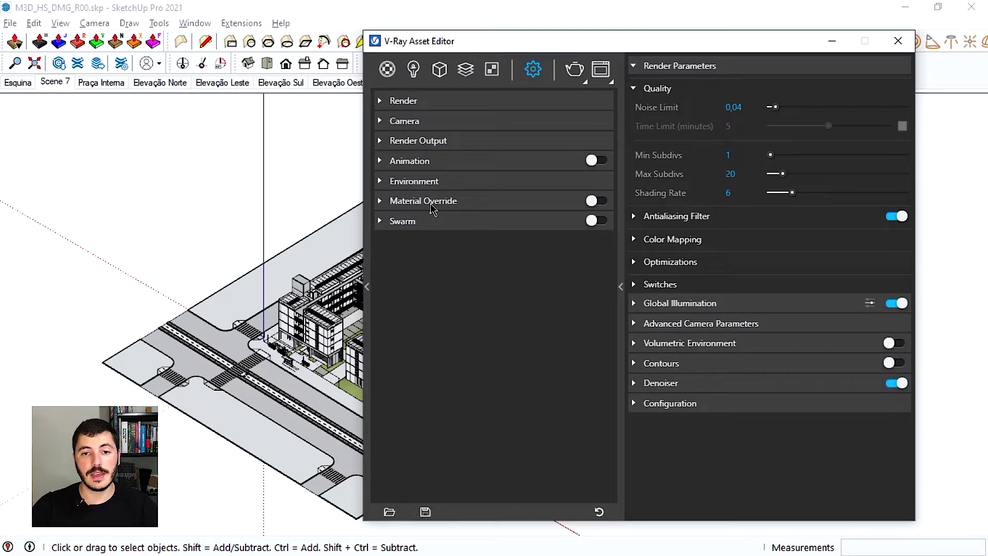
click(421, 145)
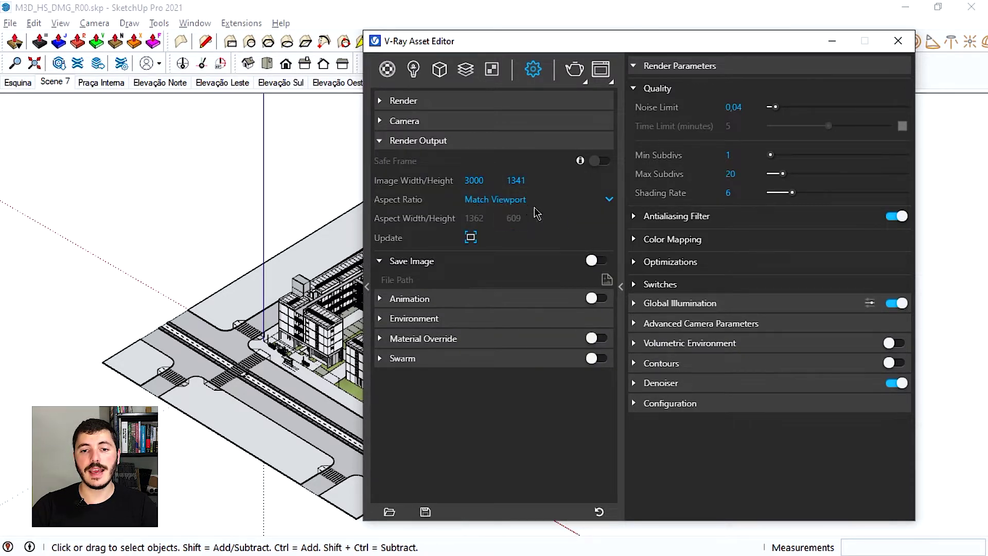
click(472, 240)
drag(486, 181, 446, 181)
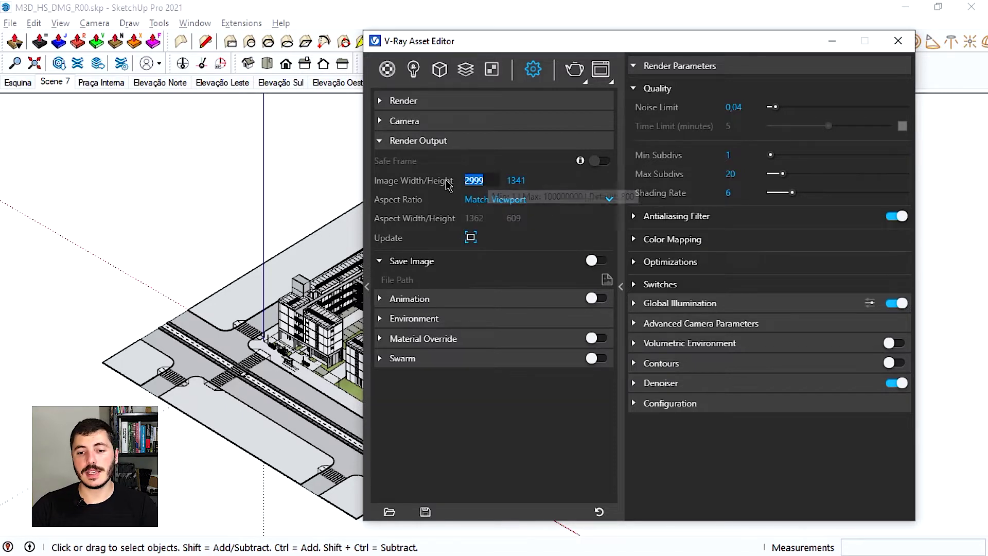
text(1000)
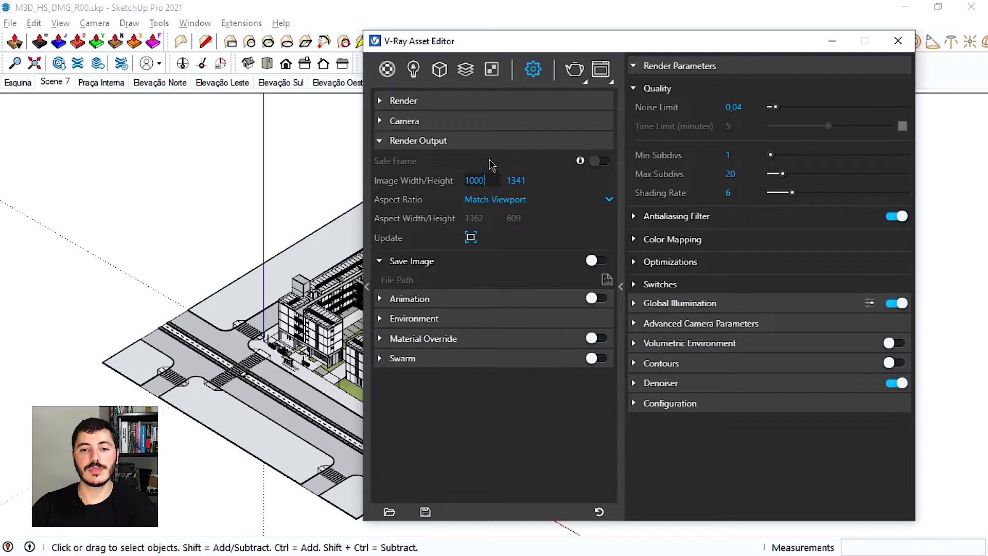
key(Return)
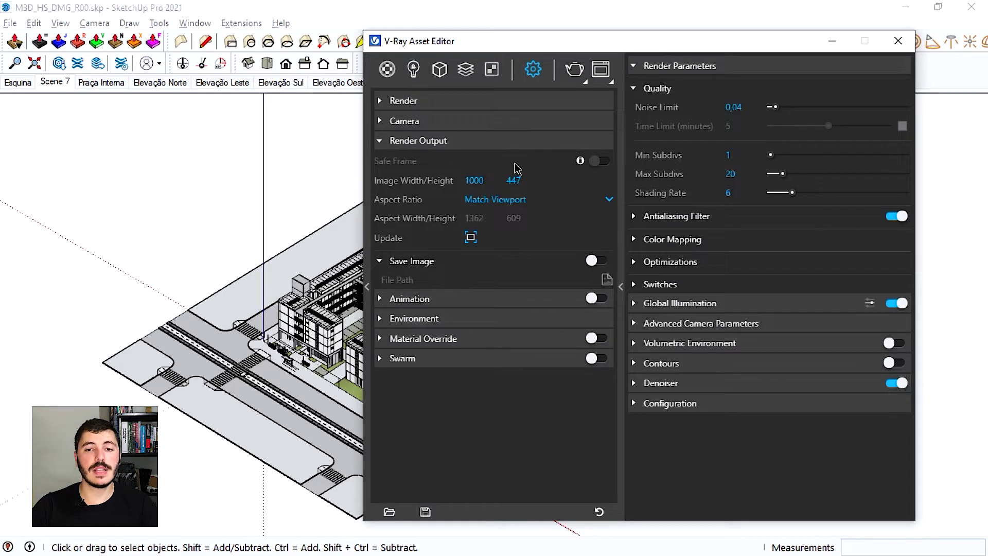
Step: Render a test image of the isometric view and examine its details up close
click(575, 72)
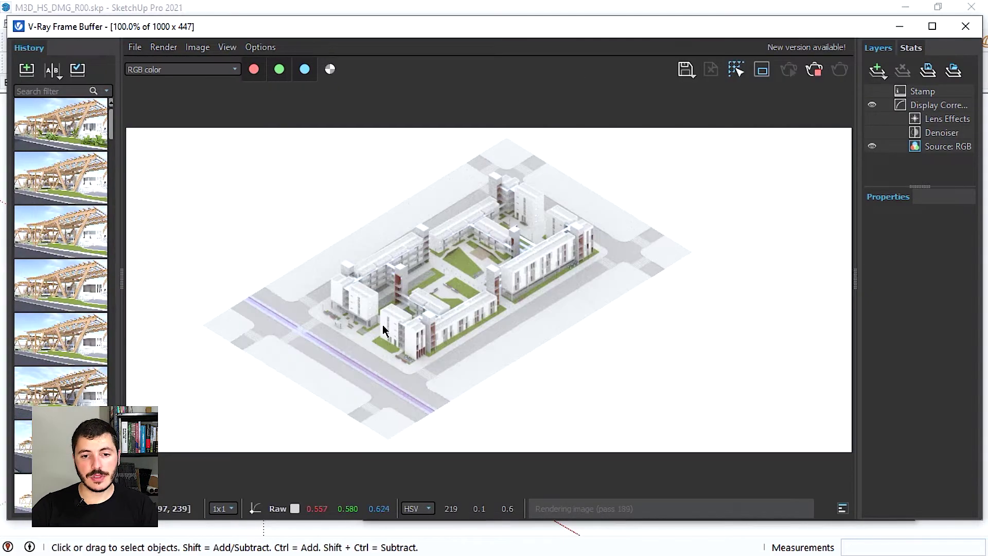
scroll(373, 344, up, 2)
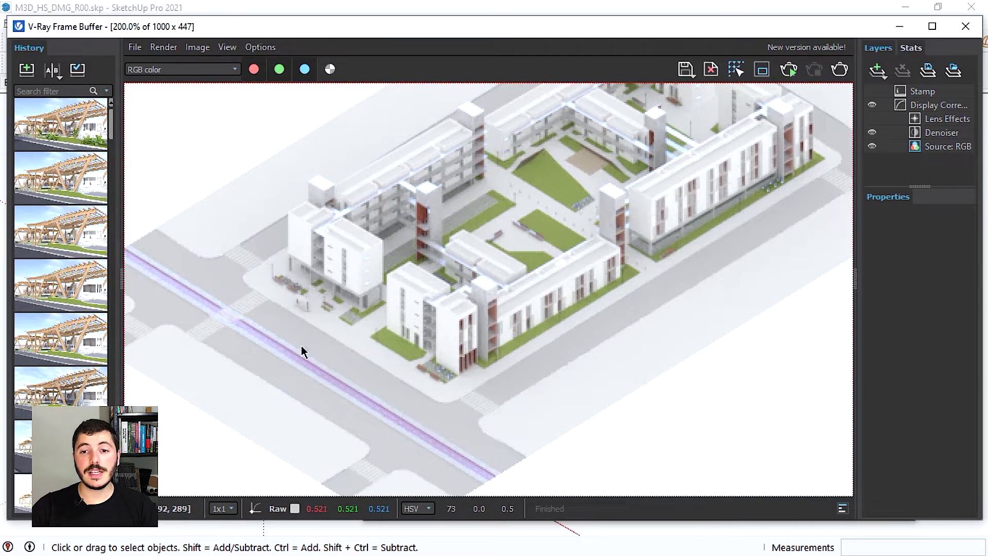
scroll(302, 348, down, 2)
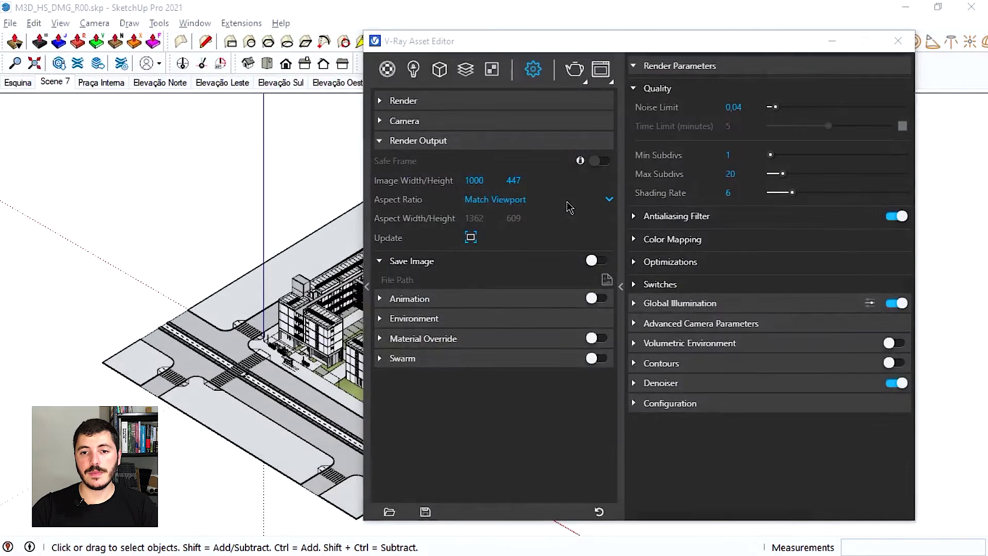
Step: Set the output image width to 3000 and start the final render of the isometric view, minimizing the render window
double_click(486, 180)
text(3000)
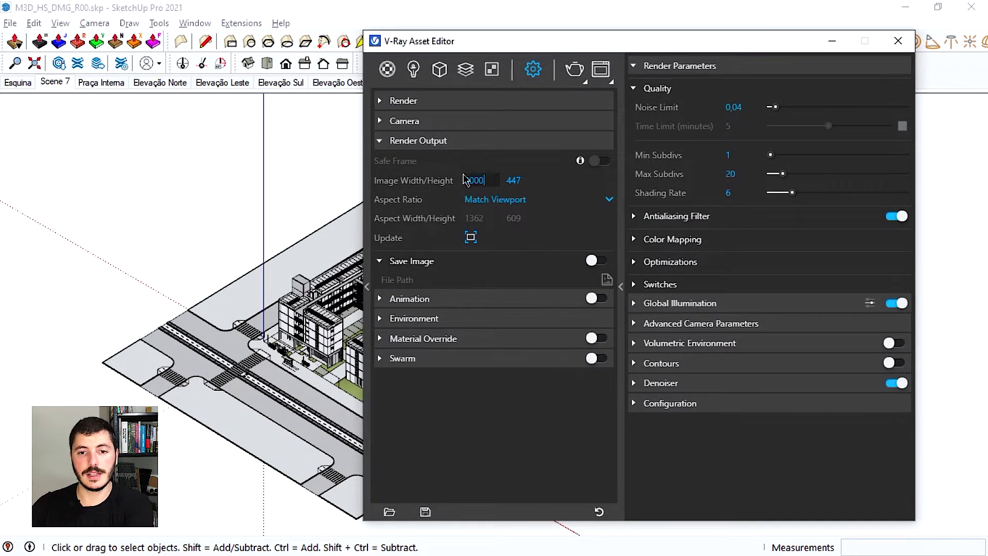
key(Return)
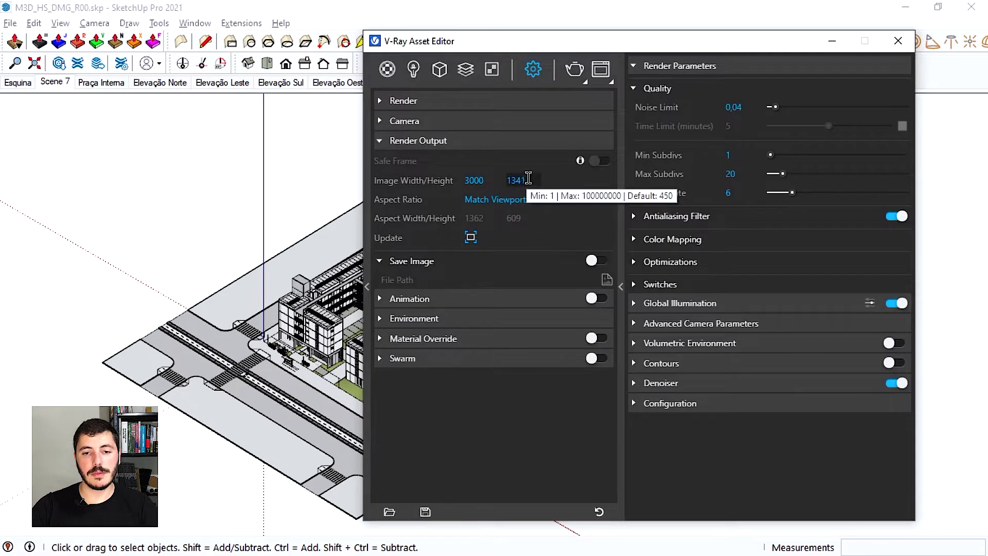
click(574, 69)
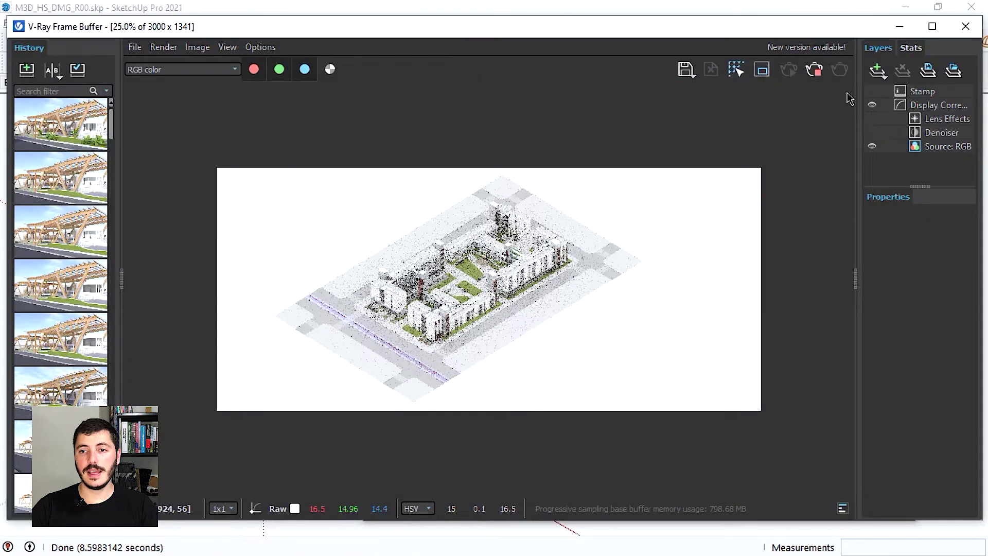
click(910, 28)
click(900, 29)
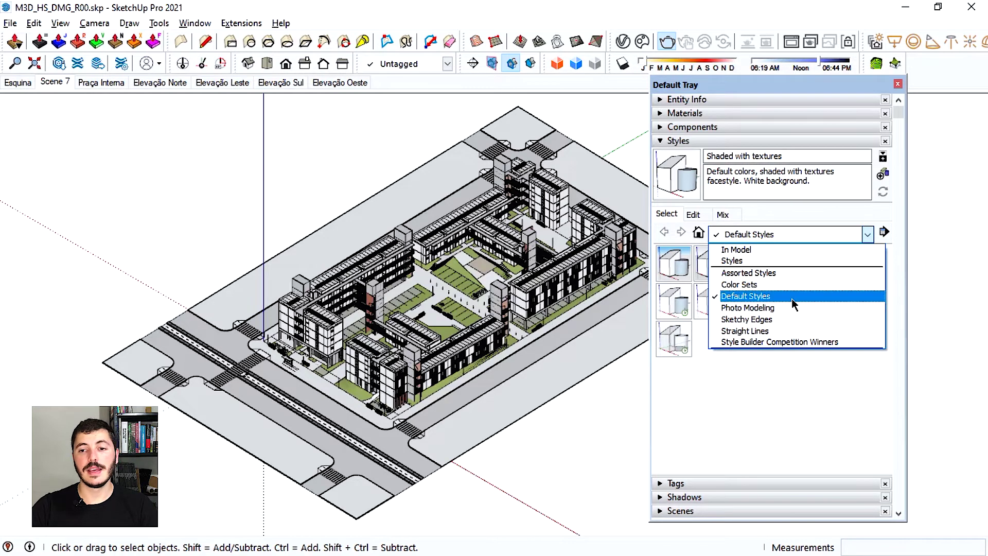
Step: Apply the hidden-line white-background style from Default Styles to the model and enable Profiles for its edges
click(793, 304)
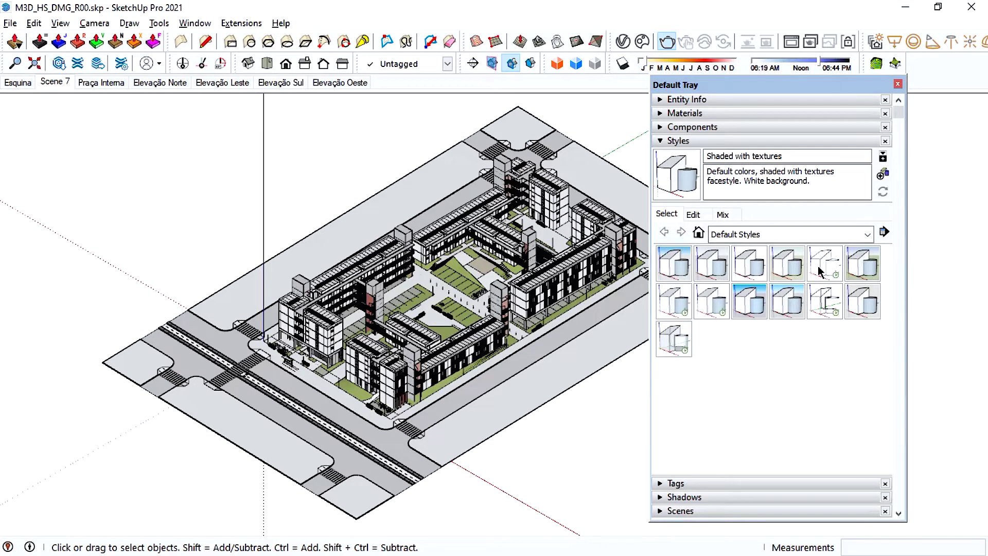
click(820, 272)
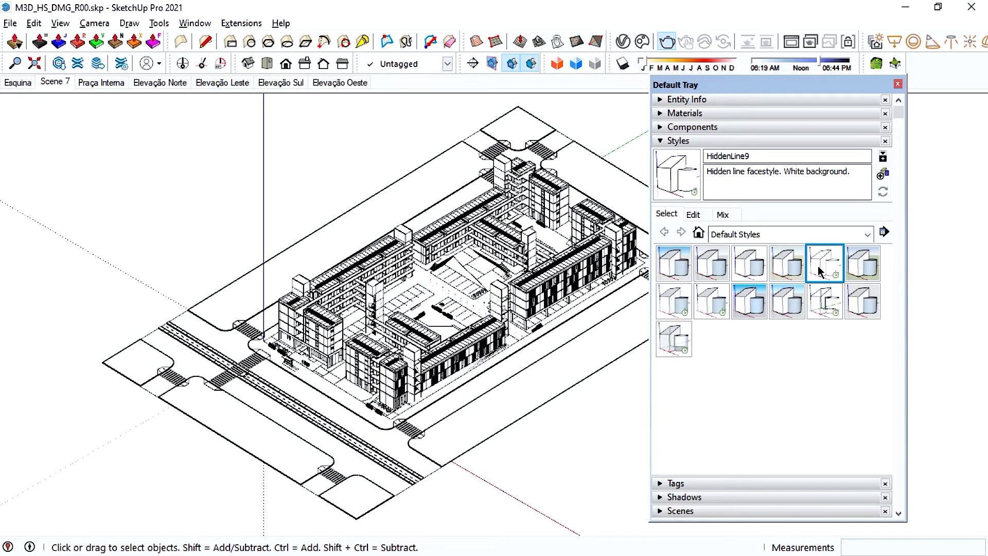
click(689, 215)
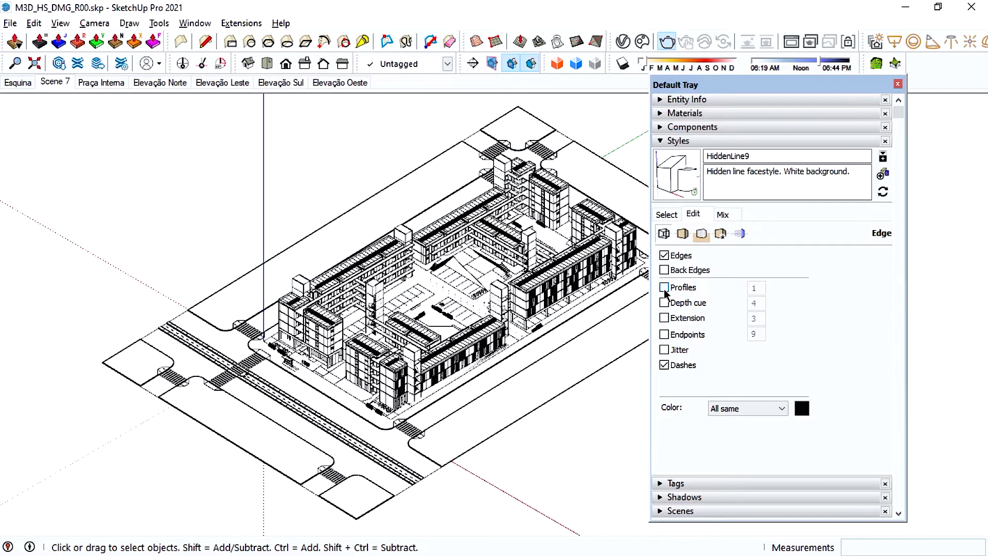
click(664, 287)
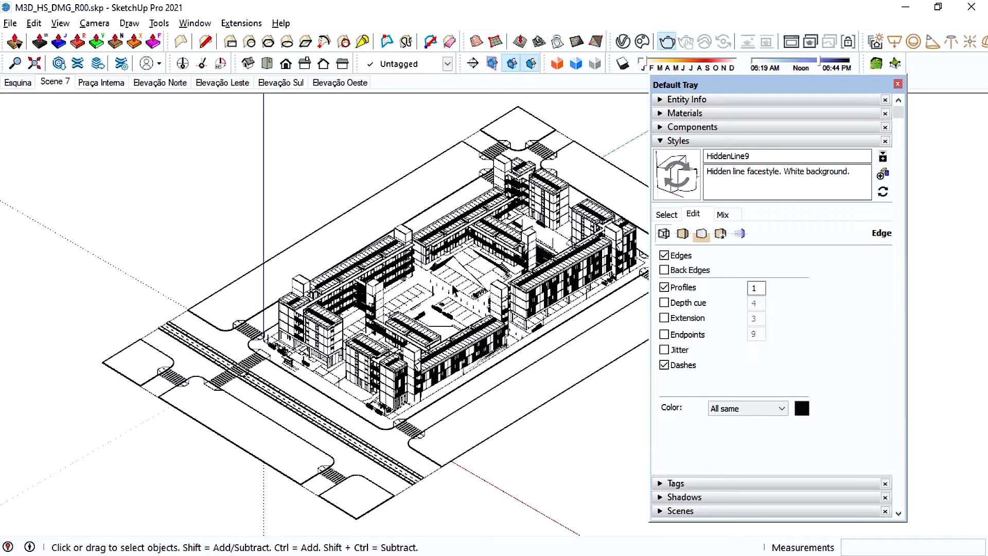
click(897, 83)
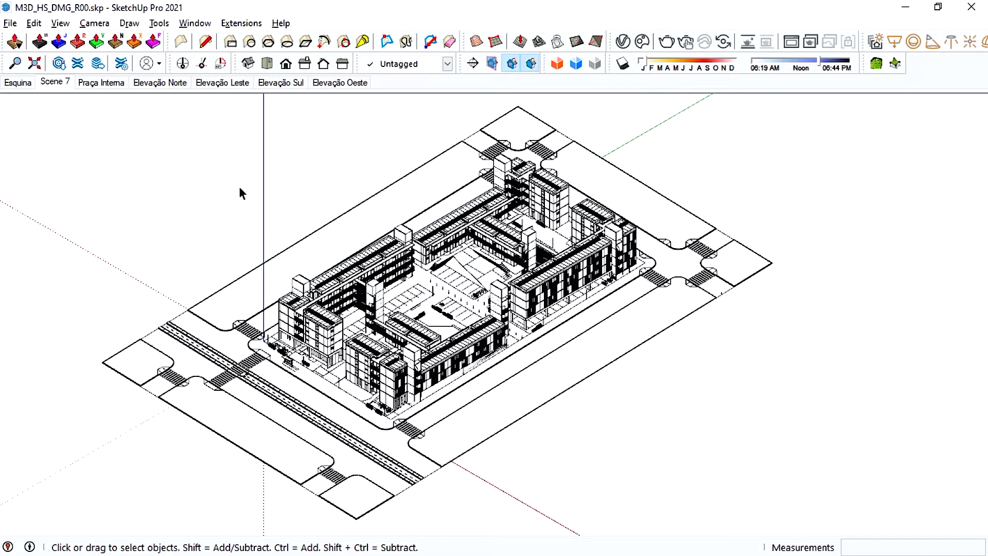
Step: Begin a 2D graphic export of the line view in the "material base" folder and name the file HS_LINHAS.png
click(13, 25)
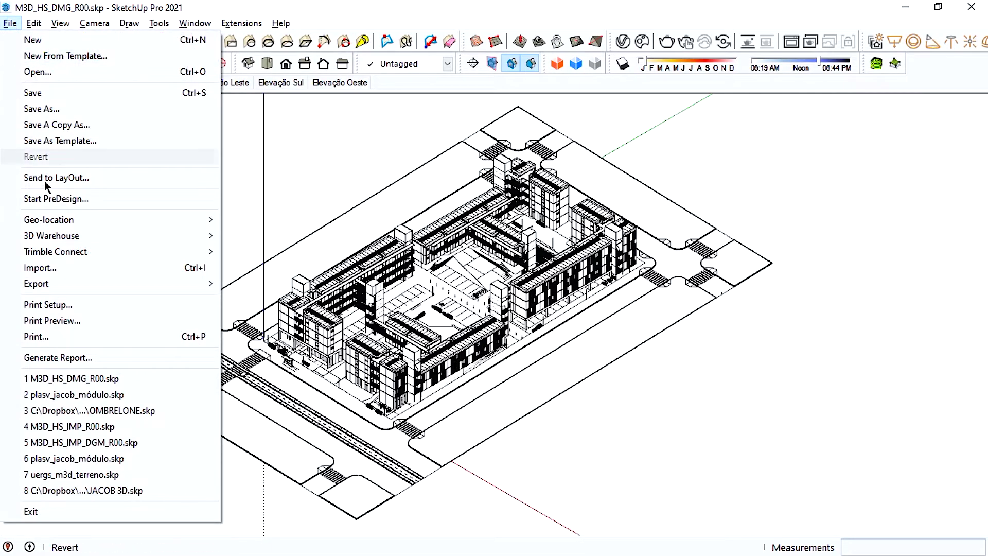
mouse_move(48, 284)
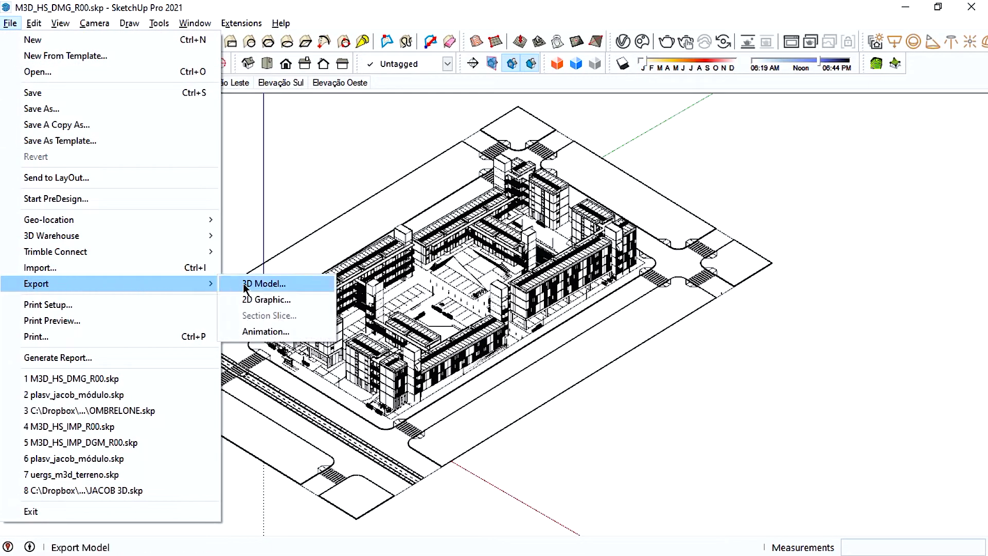
click(286, 304)
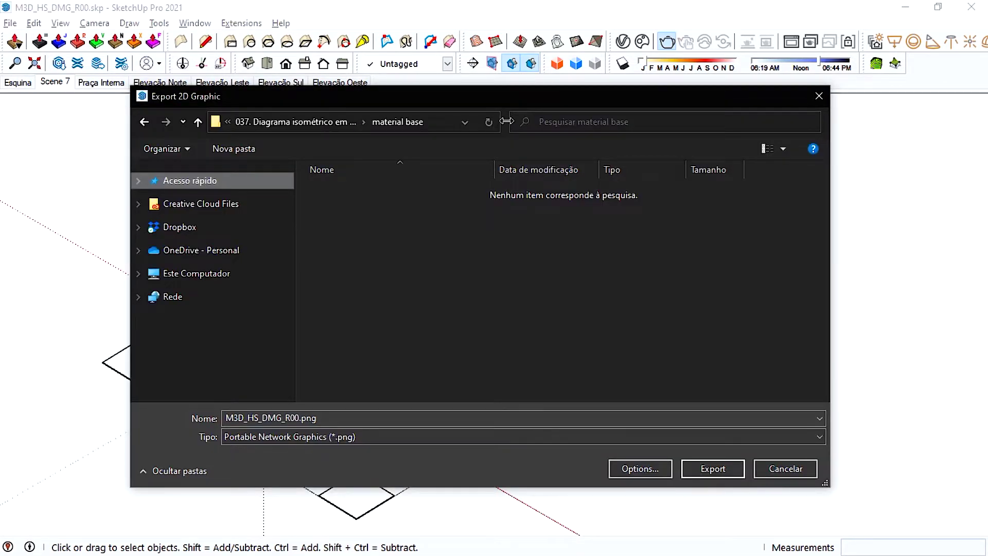
drag(507, 121, 488, 122)
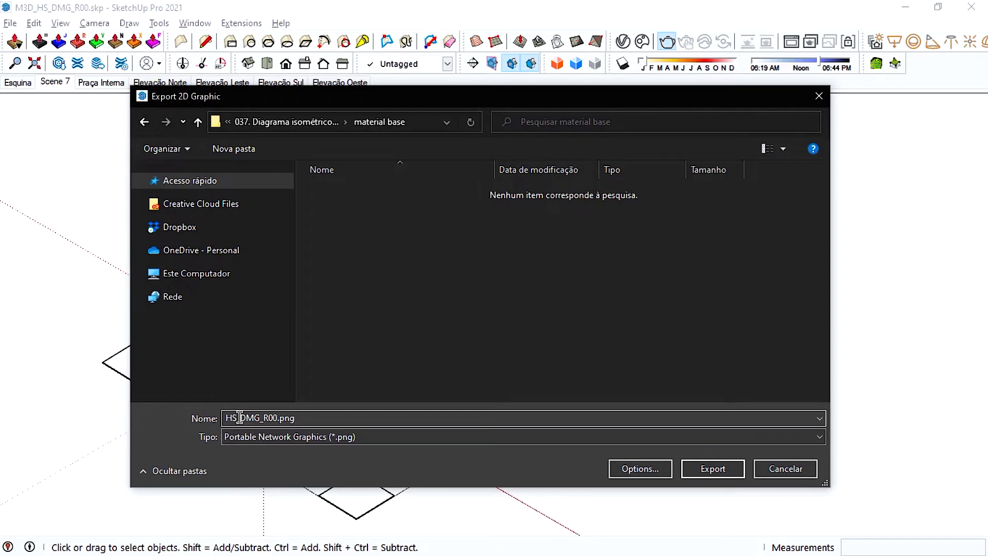
drag(240, 417, 278, 417)
text(LINHAS)
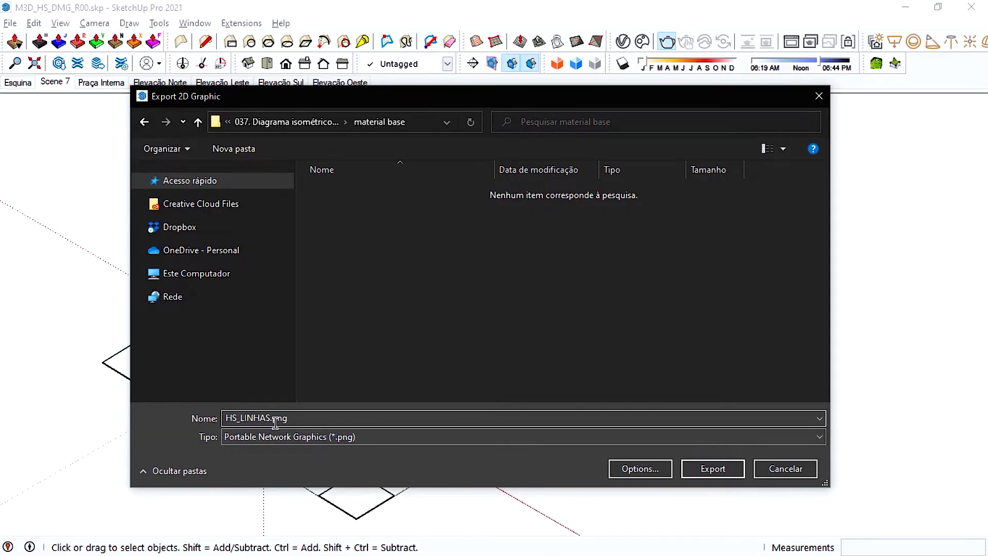
Step: Export the line drawing as PNG at 3000 by 1341 pixels with anti-aliasing and a transparent background
click(329, 437)
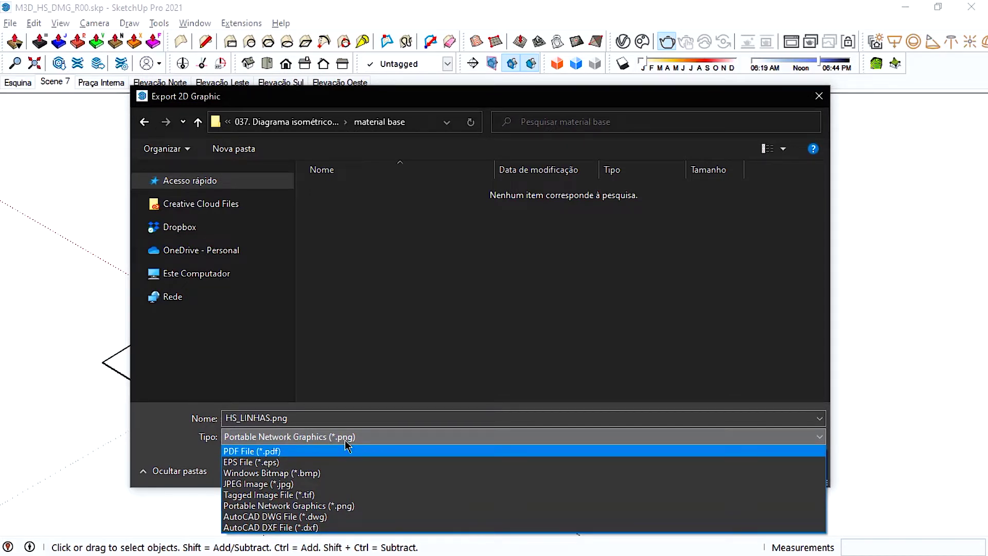
click(640, 468)
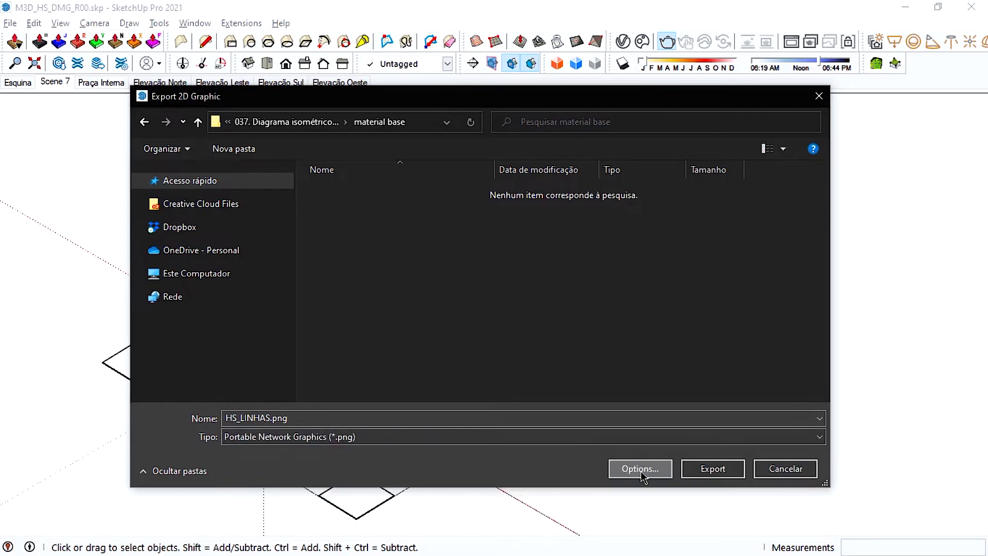
click(640, 468)
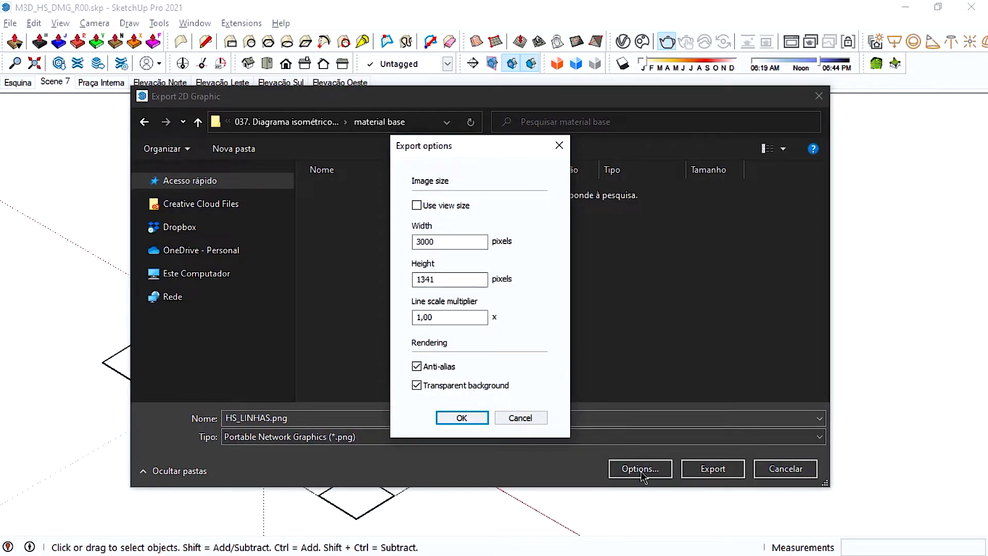
click(469, 242)
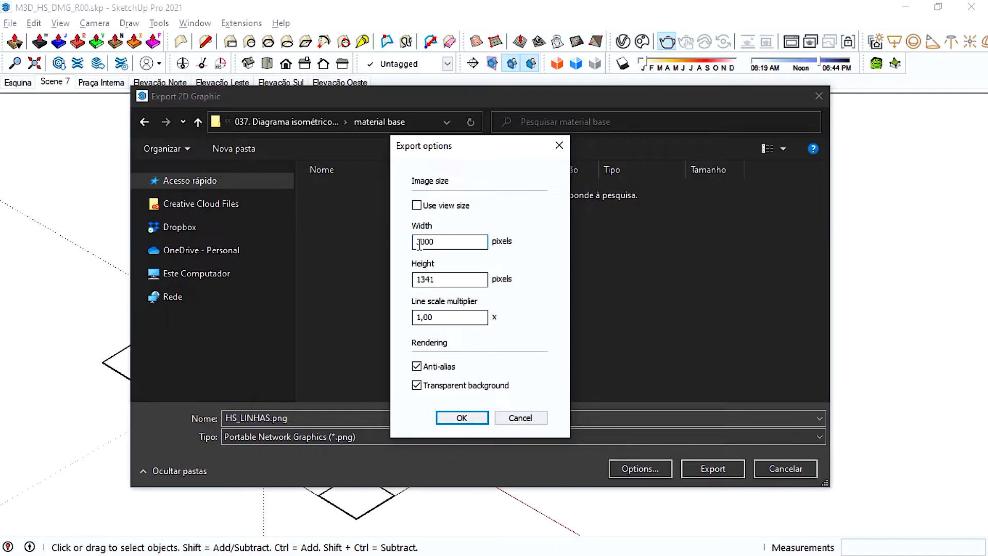
key(Return)
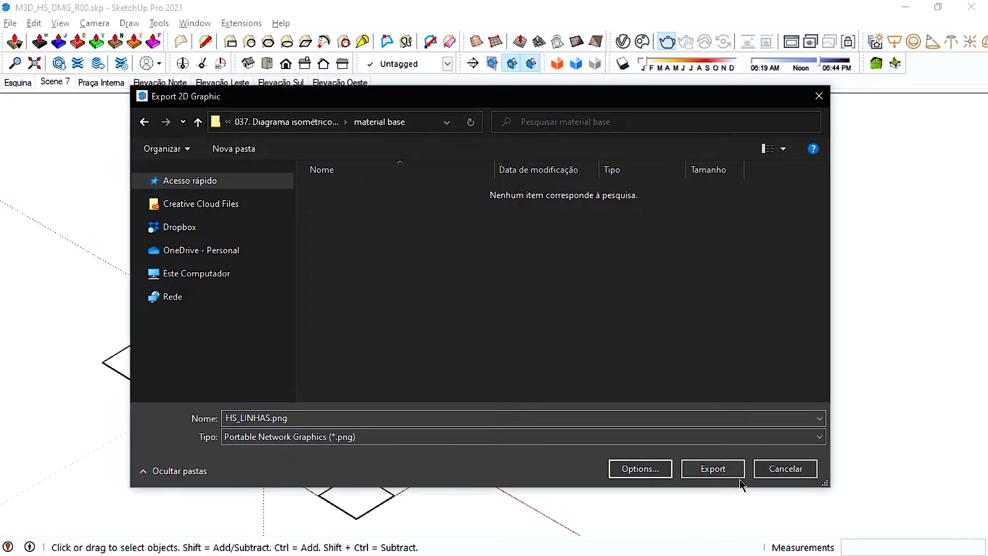
click(713, 468)
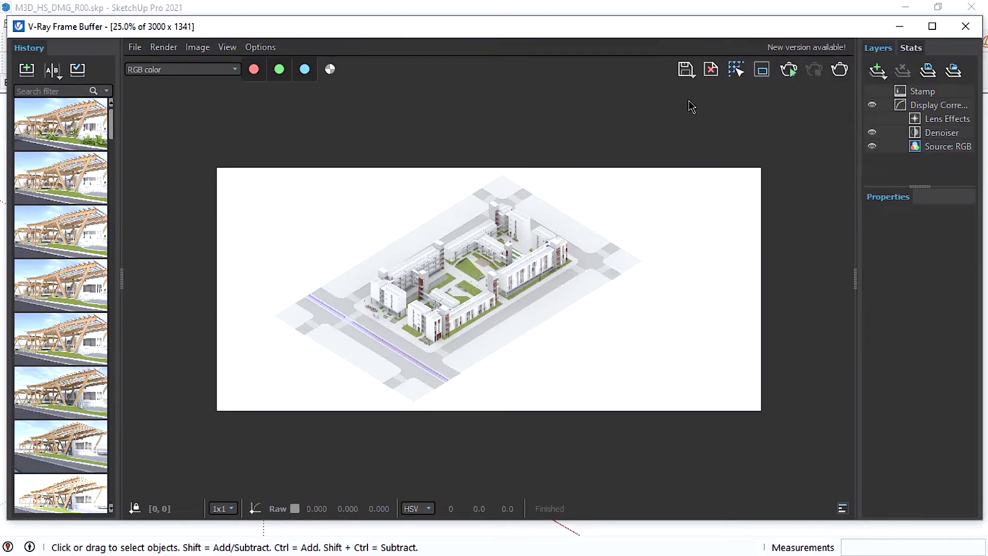
Step: Inspect the buildings and courtyard in the finished 3000-pixel-wide render up close, ending on the whole image
scroll(555, 177, up, 2)
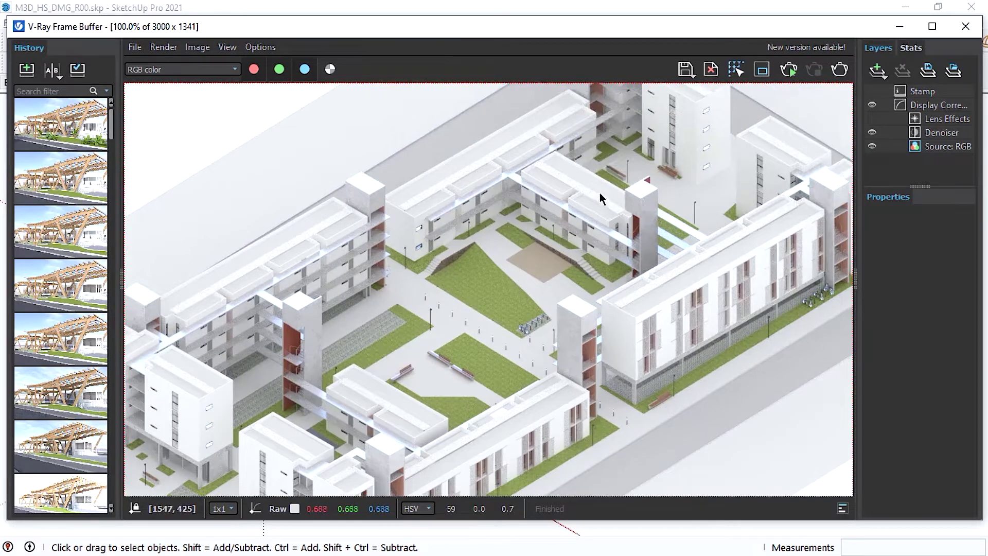
middle_drag(600, 194, 432, 271)
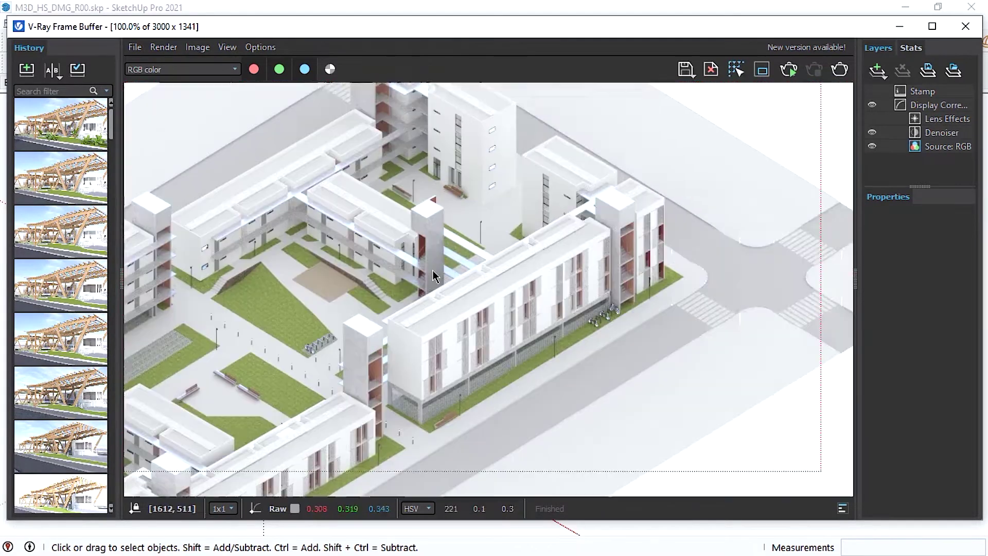
scroll(443, 281, down, 1)
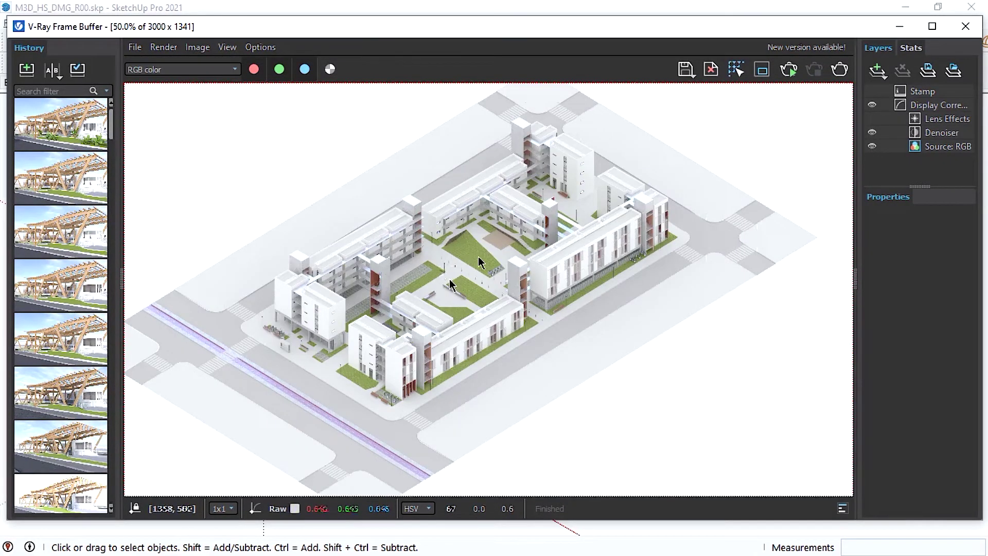
scroll(450, 285, down, 1)
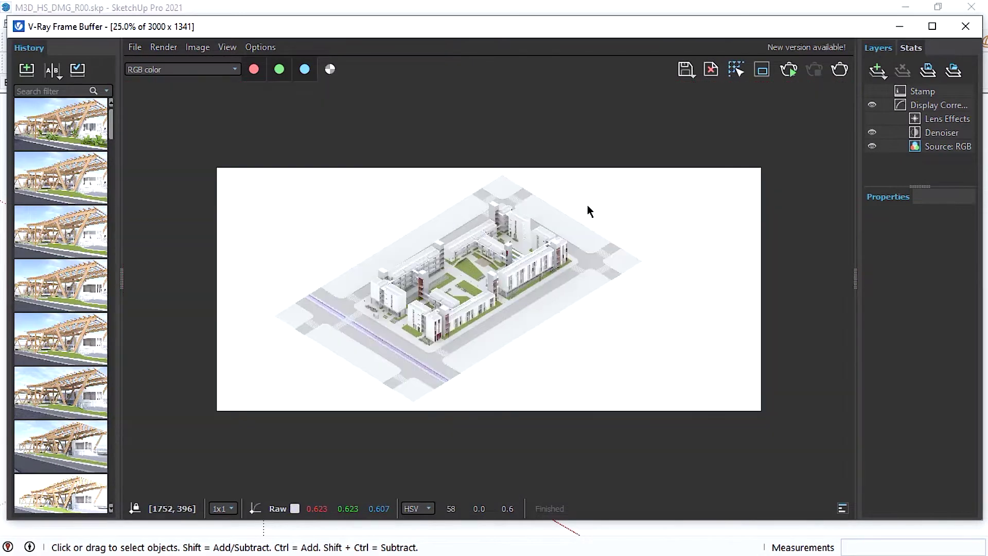
Step: Save all image channels of the render to separate PNG files named HS_RENDER BASE in the "material base" folder
click(688, 75)
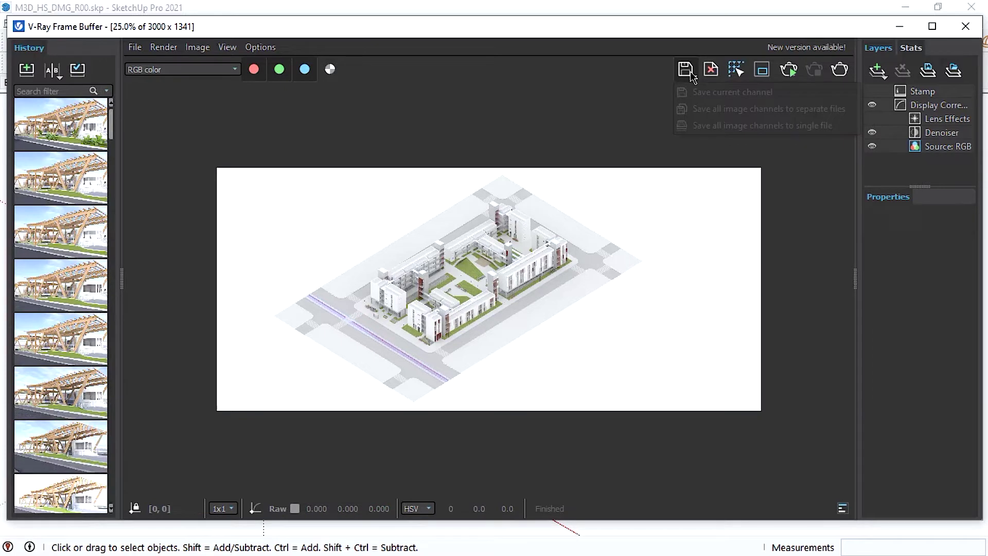
click(707, 113)
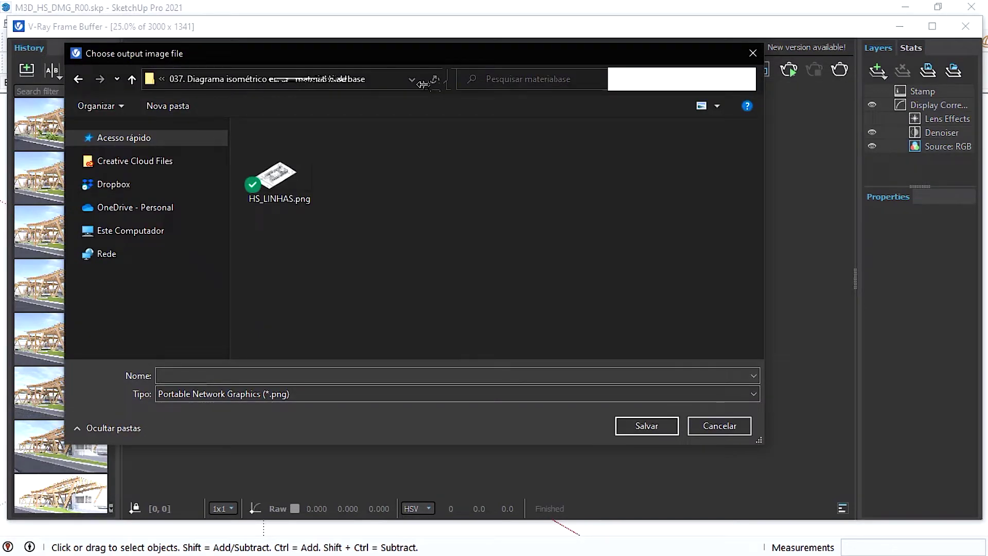
drag(423, 84, 422, 83)
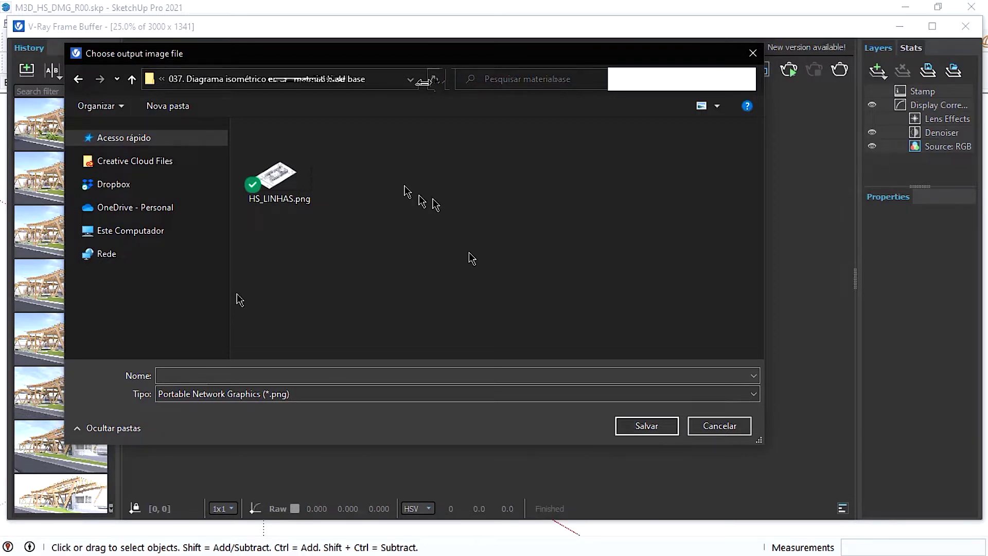
text(HS_)
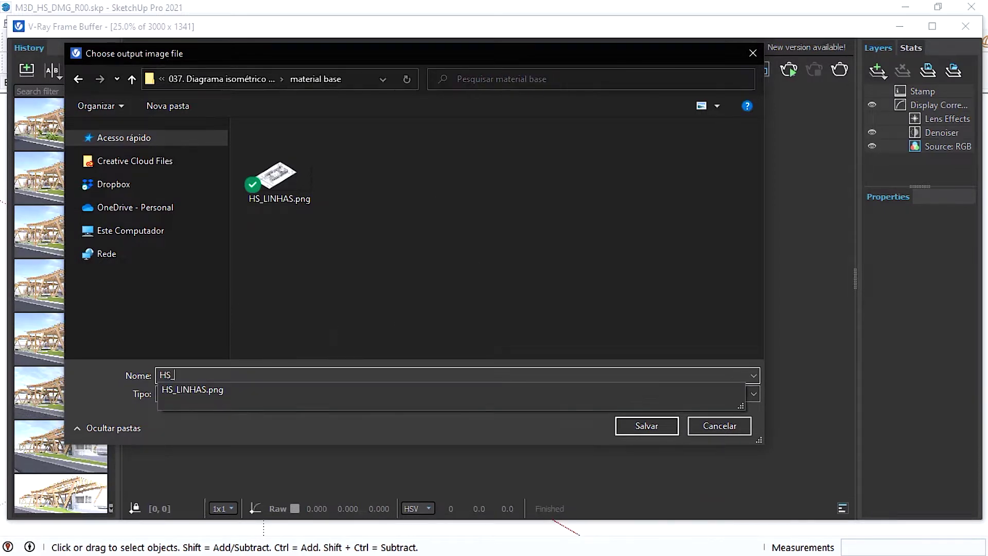
text(RENDER )
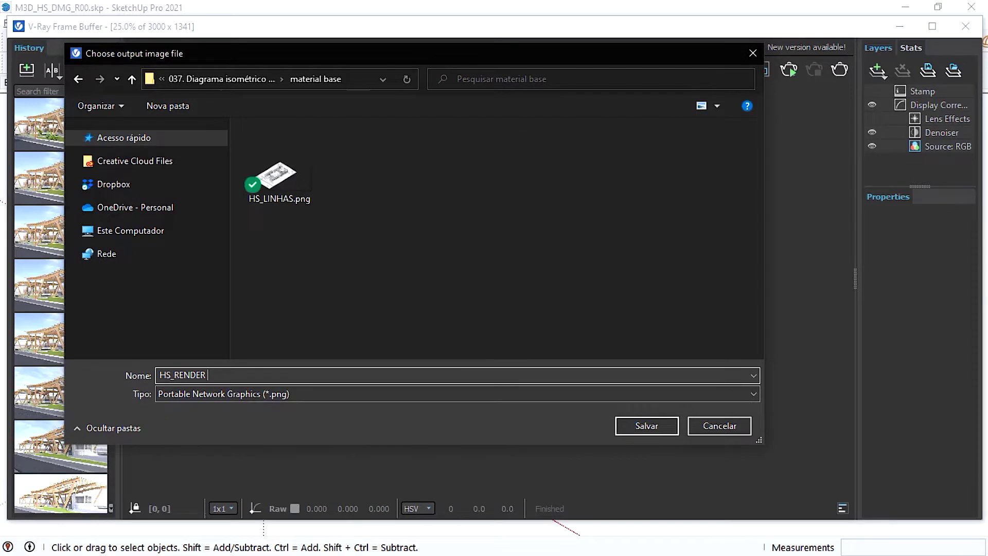
text(BASE)
key(Return)
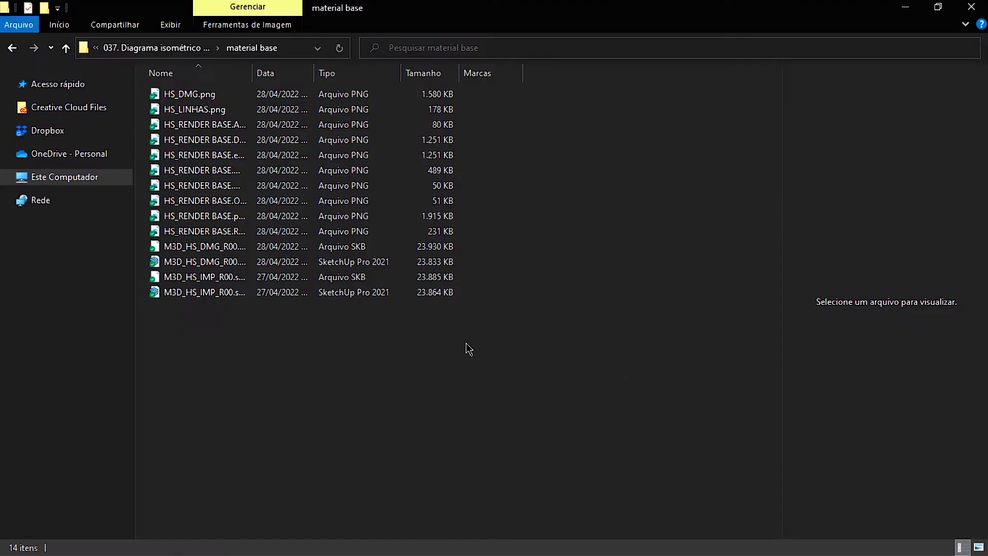
Step: Display the files of the "material base" folder in File Explorer as large icons
click(175, 26)
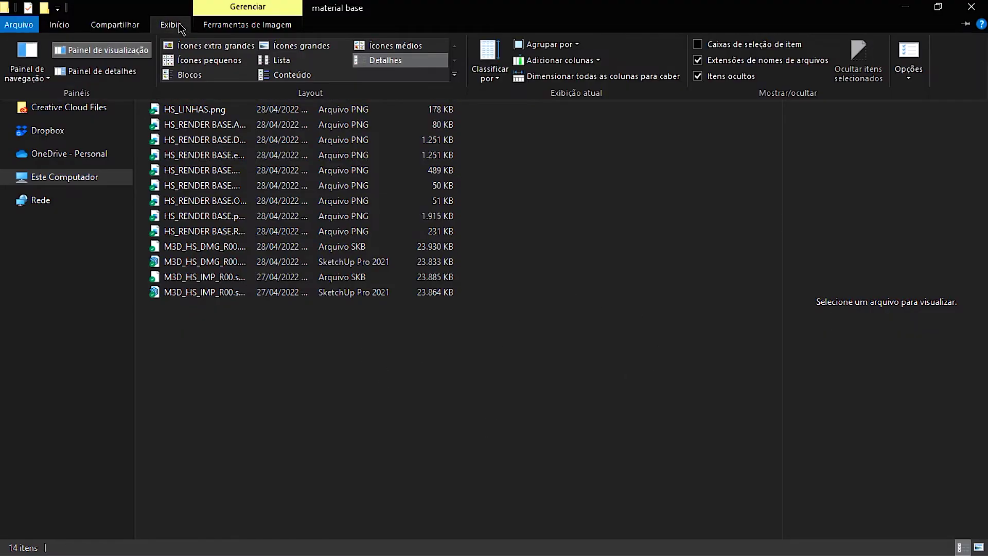
click(312, 46)
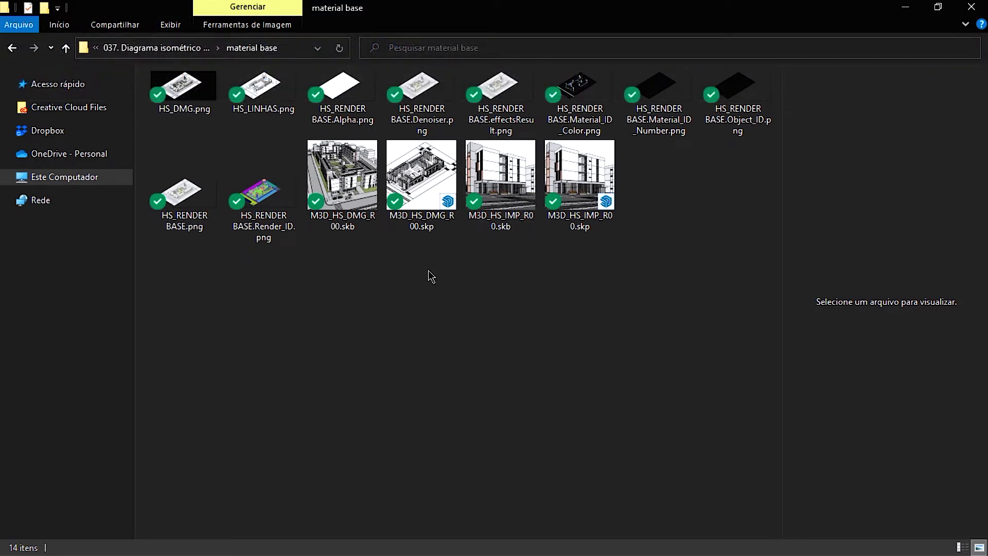
drag(606, 286, 332, 141)
click(458, 311)
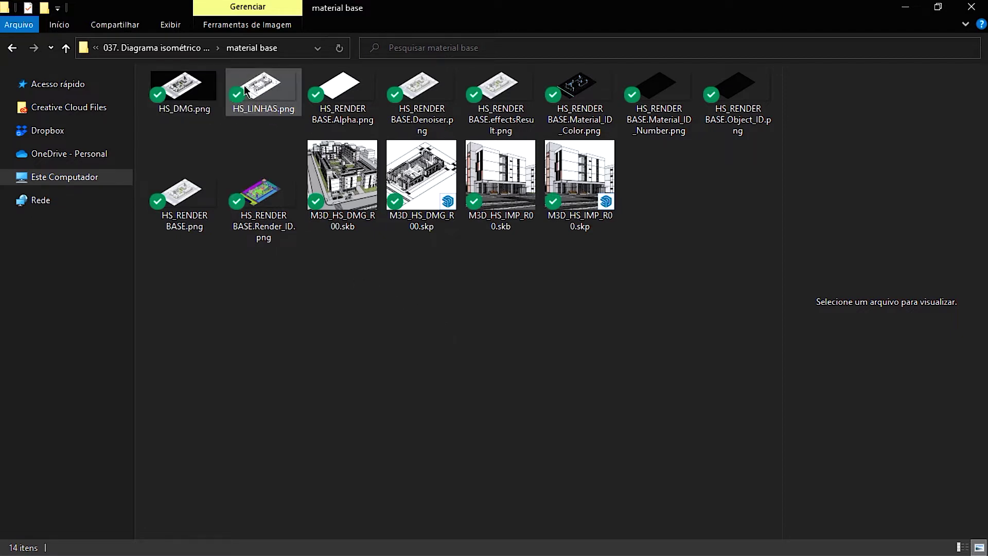
Step: Open HS_LINHAS.png from the "material base" folder as a document in Photoshop
click(278, 98)
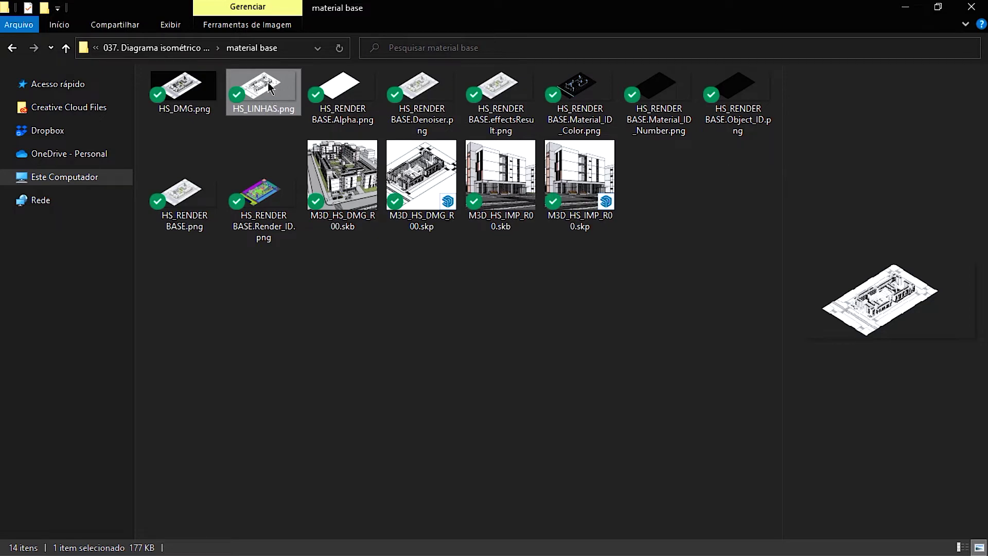
drag(268, 85, 607, 274)
key(alt+Tab)
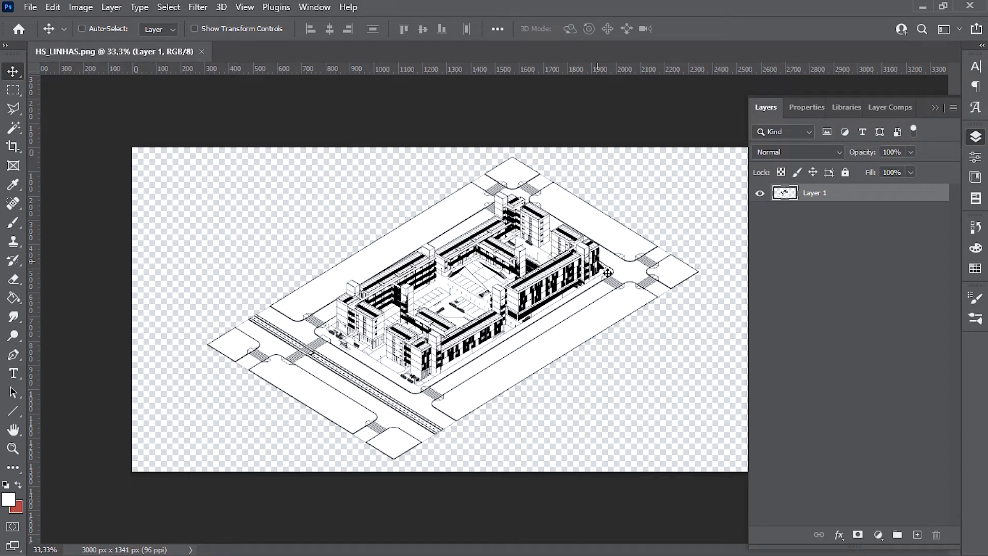
Step: Place HS_RENDER BASE.effectsResult.png from the "material base" folder into the HS_LINHAS document, keeping its default size and position
key(alt+Tab)
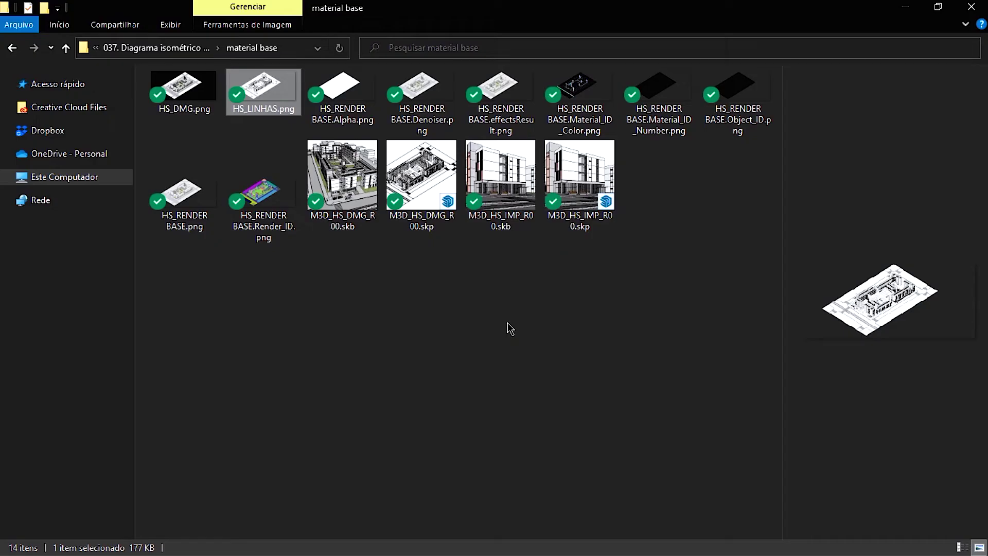
click(438, 329)
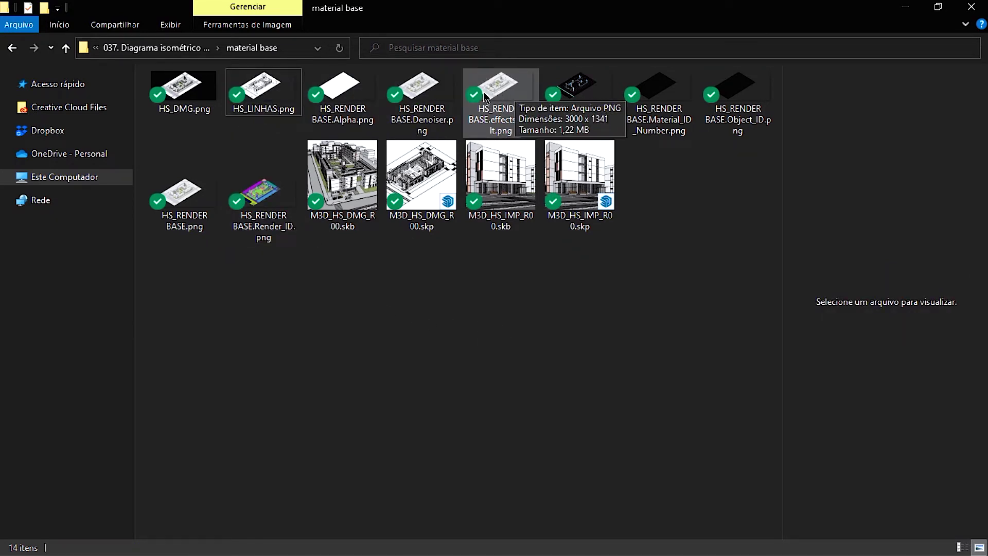
click(508, 100)
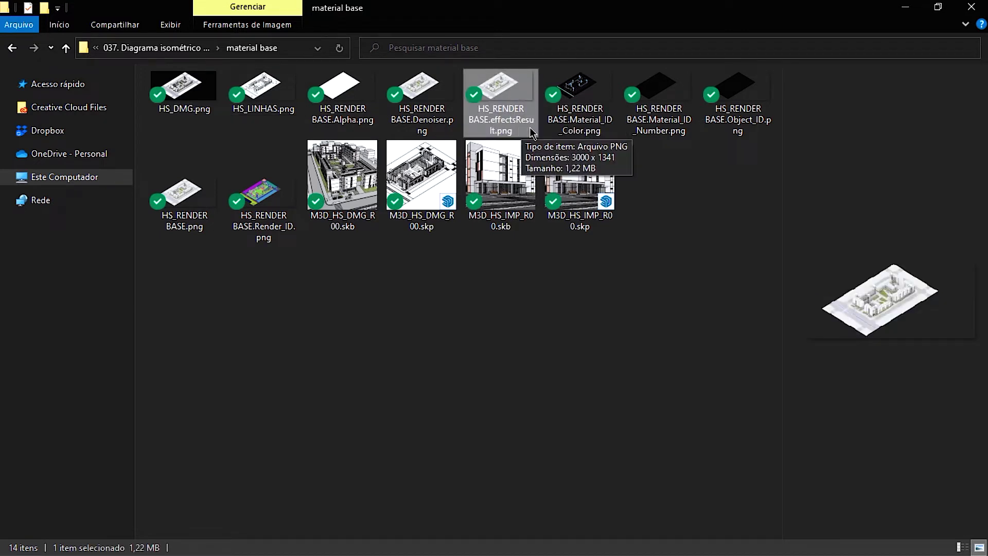
drag(503, 101, 522, 286)
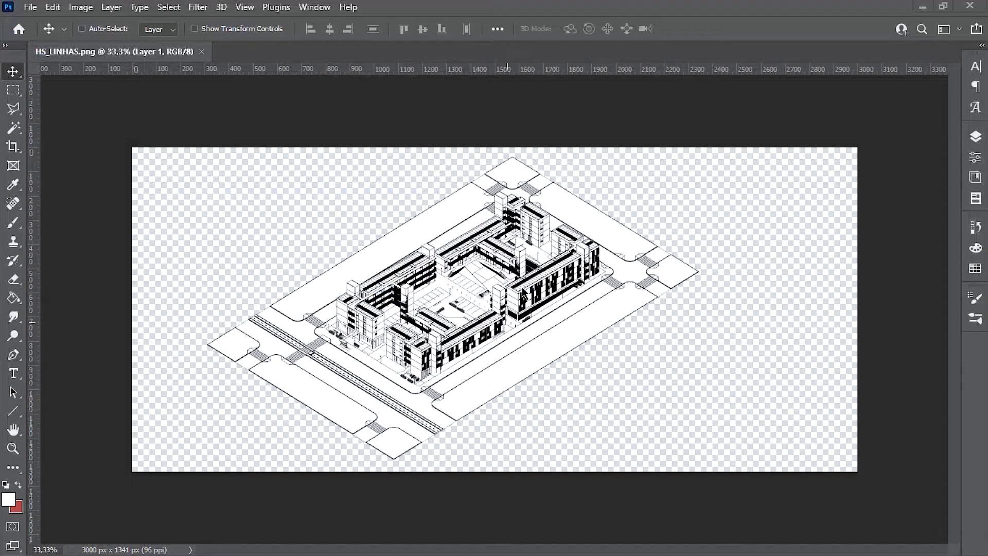
drag(521, 286, 446, 255)
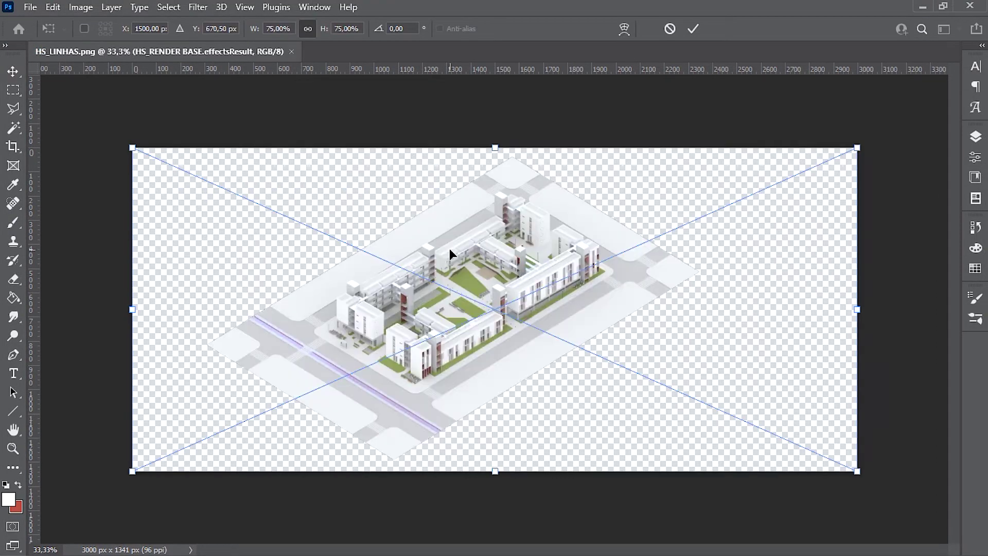
click(693, 29)
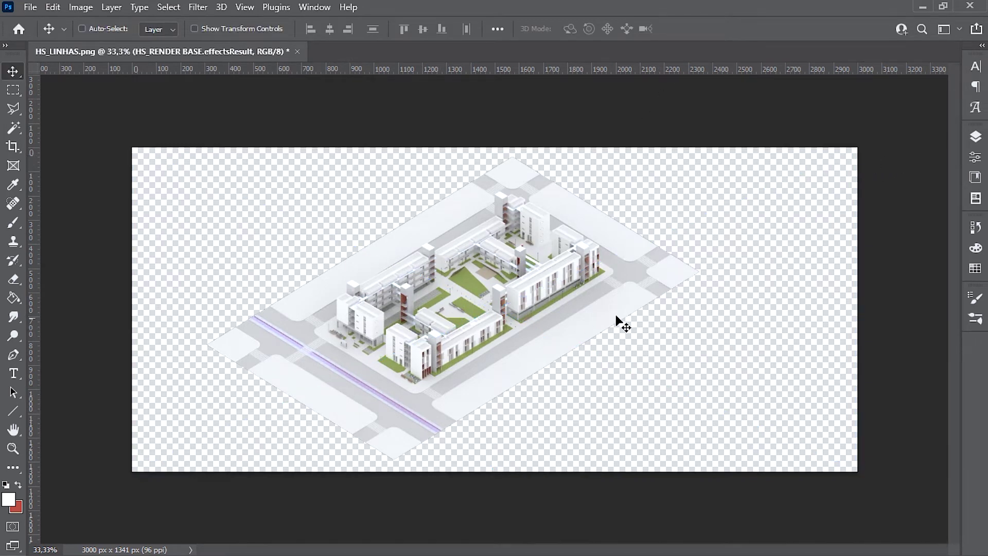
Step: Rename the line drawing's layer "linhas" and move it above the HS_RENDER BASE.effectsResult layer
click(975, 138)
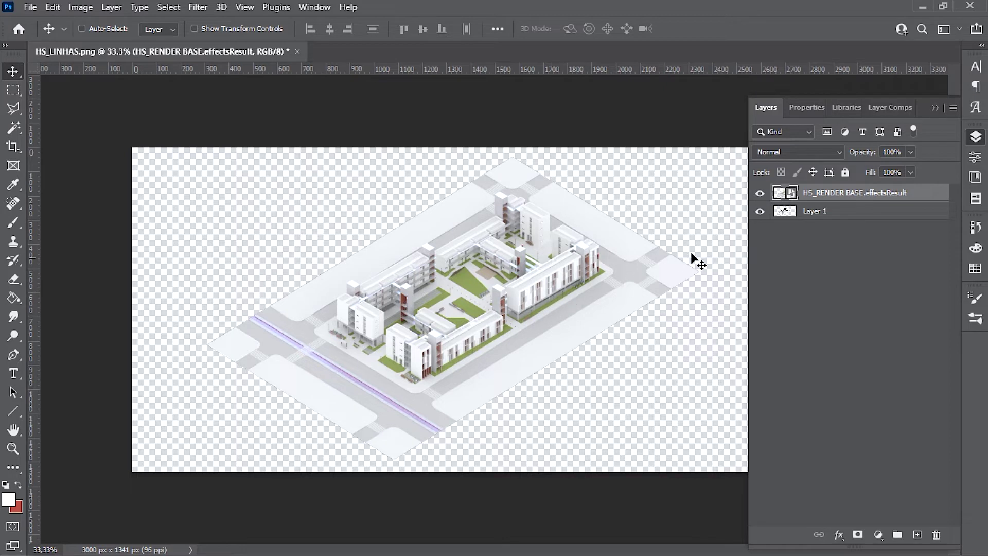
double_click(812, 214)
text(linhas)
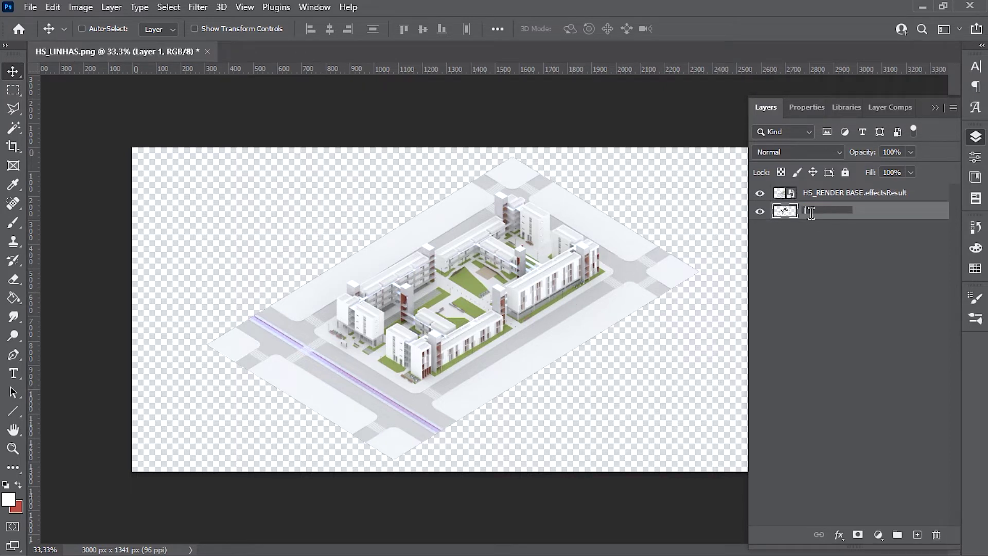
key(Return)
mouse_move(812, 218)
mouse_down()
mouse_move(804, 186)
mouse_move(814, 188)
mouse_up()
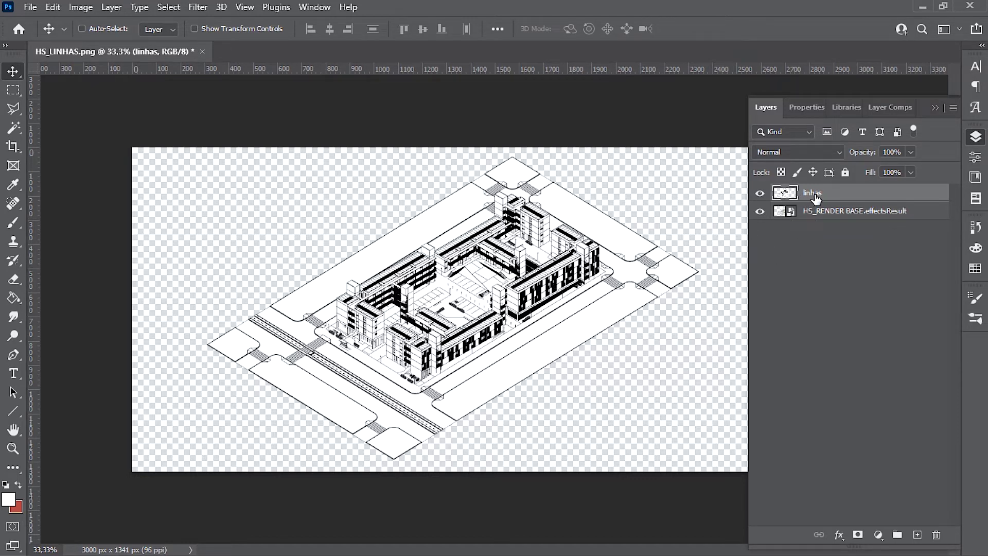
Step: Set the blend mode of the "linhas" layer to Multiply and fit the whole image in view
click(794, 152)
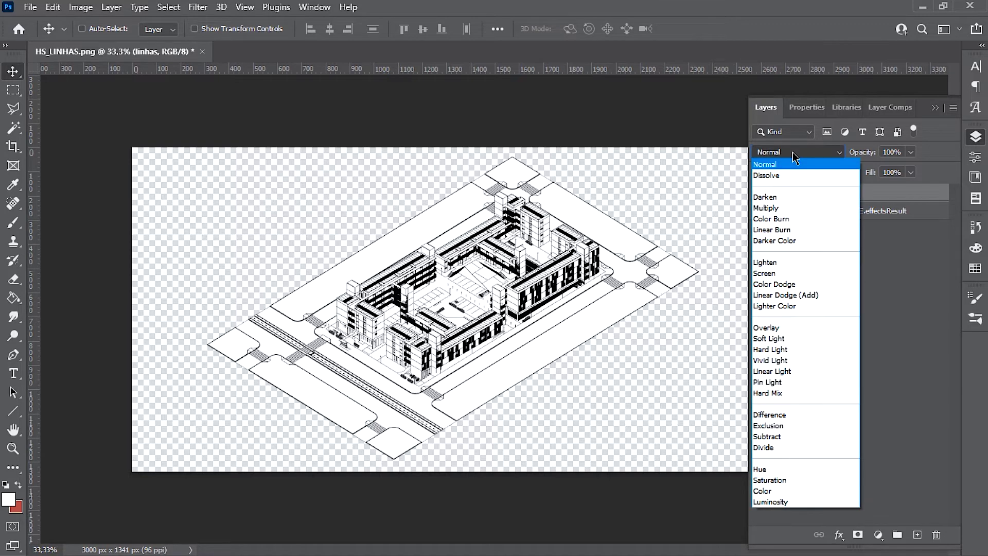
click(765, 208)
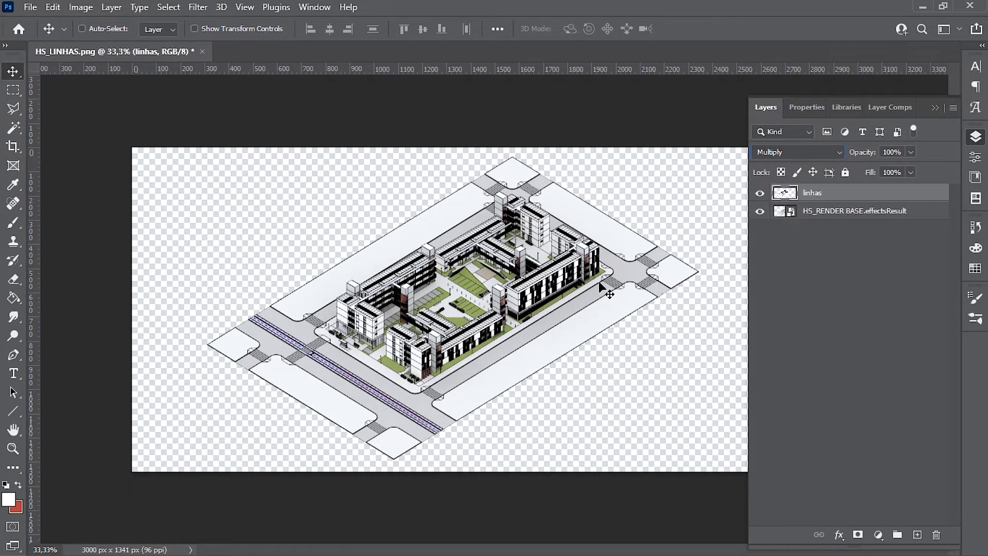
key(ctrl+0)
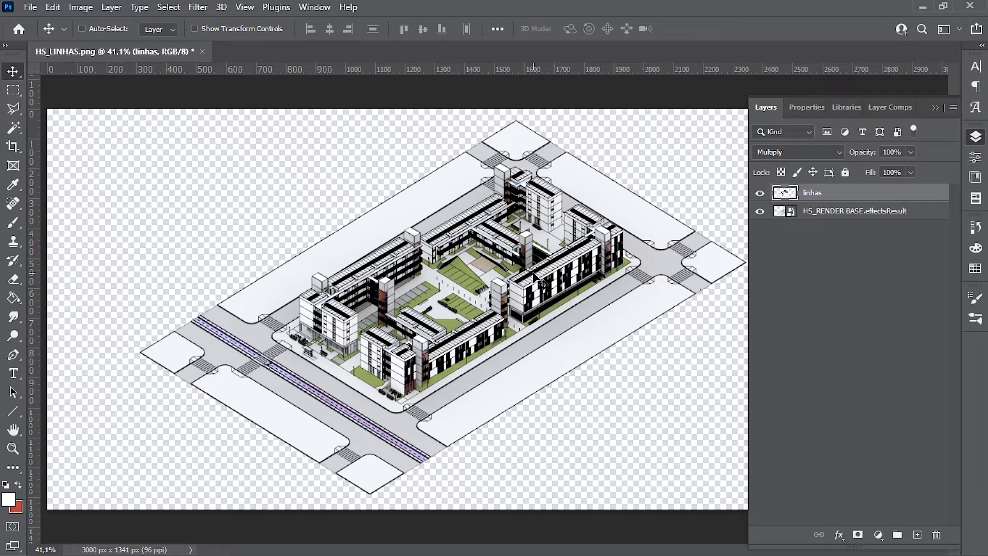
Step: Reduce the opacity of the "linhas" layer to 25% and close the opacity setting
click(912, 152)
click(898, 168)
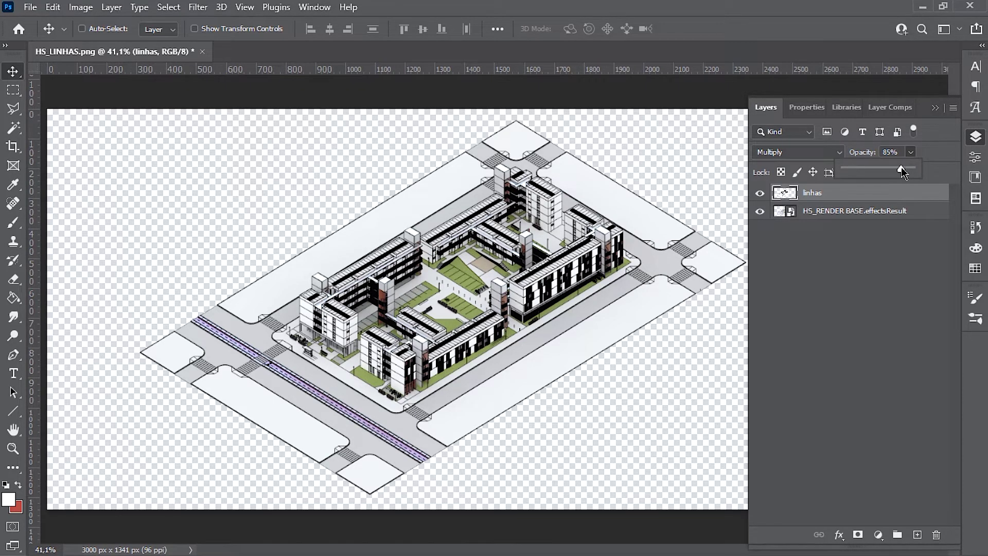
drag(893, 168, 850, 168)
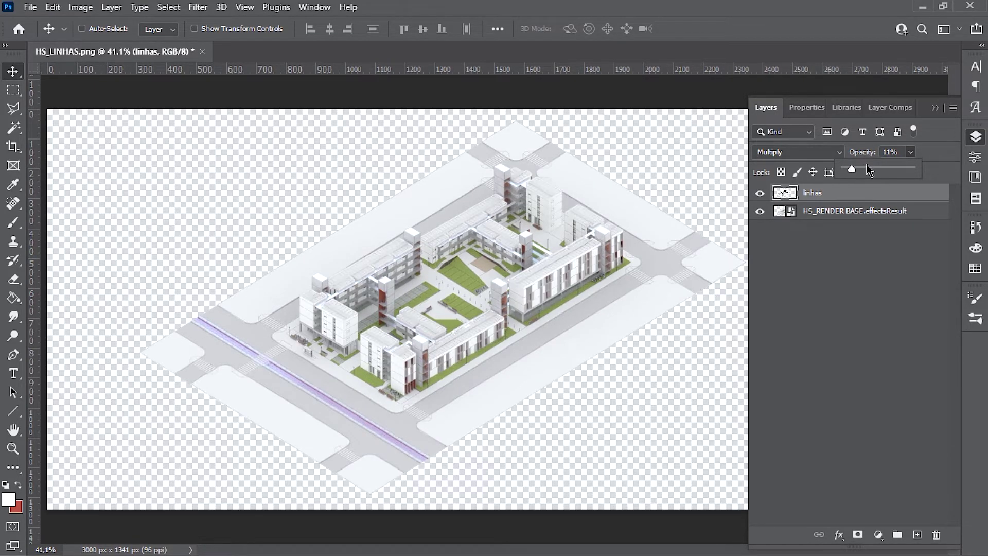
click(866, 166)
drag(864, 172, 864, 172)
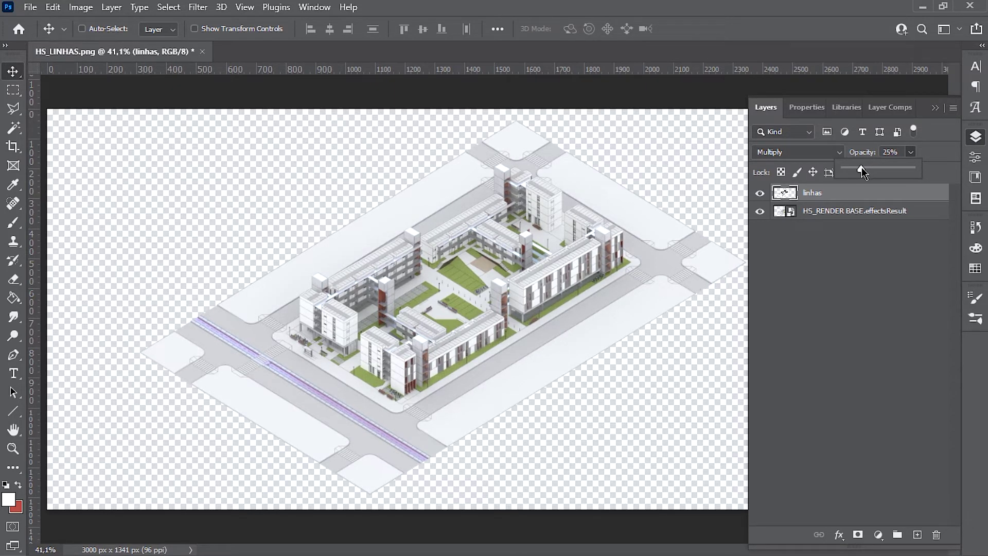
click(827, 297)
click(835, 298)
Step: Examine the line overlay on the buildings, courtyard and streets up close, with the "linhas" layer selected, ending on the whole image
alt+scroll(592, 280, up, 3)
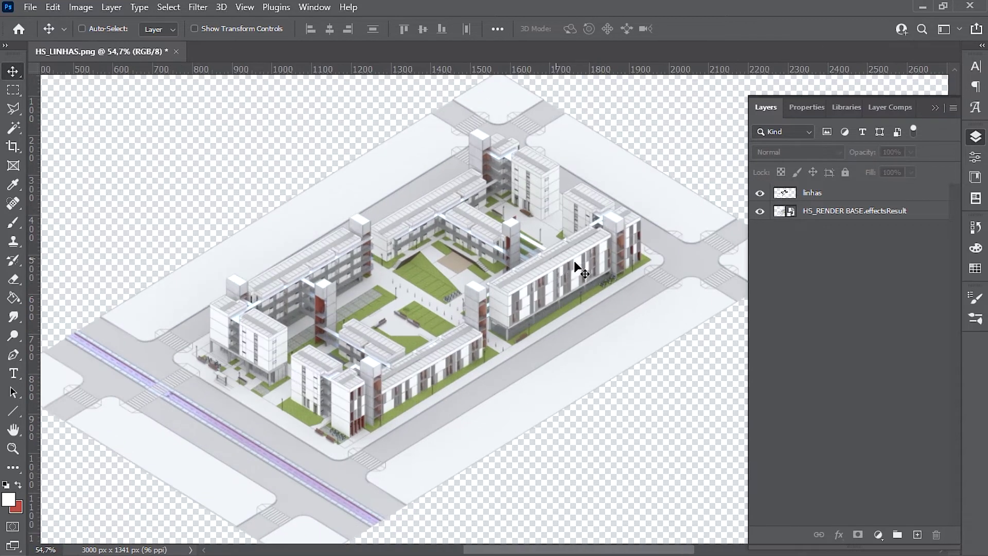
alt+scroll(594, 258, up, 8)
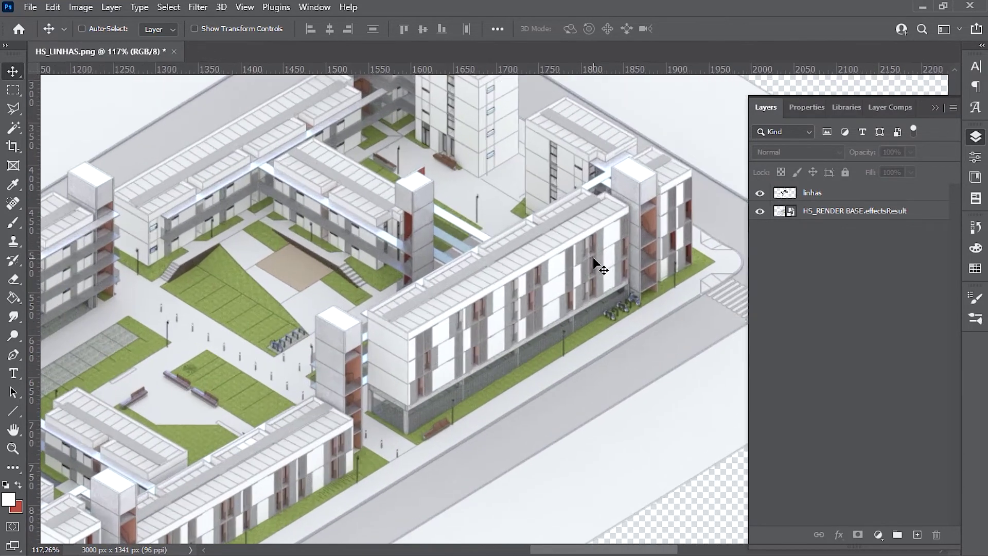
alt+scroll(594, 258, up, 2)
drag(381, 383, 571, 264)
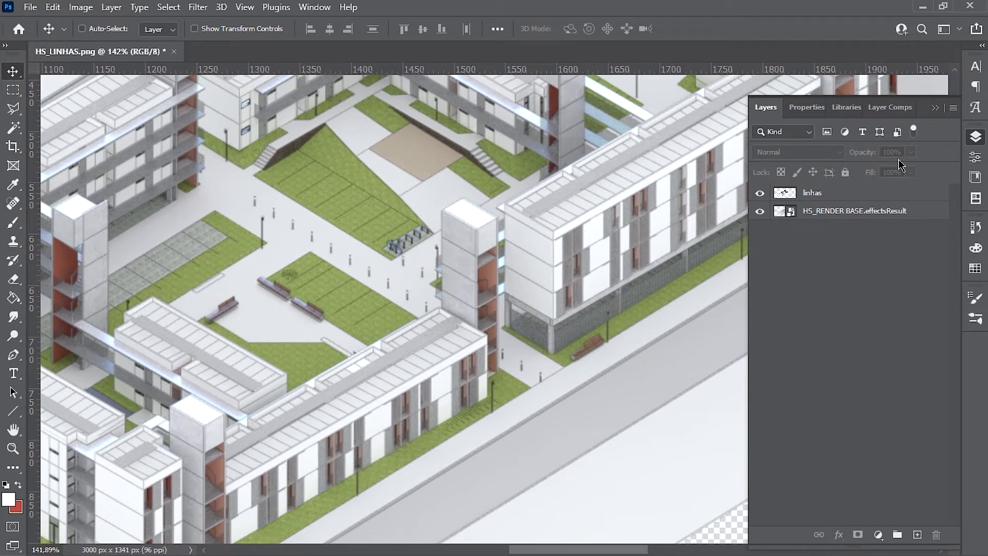
click(816, 193)
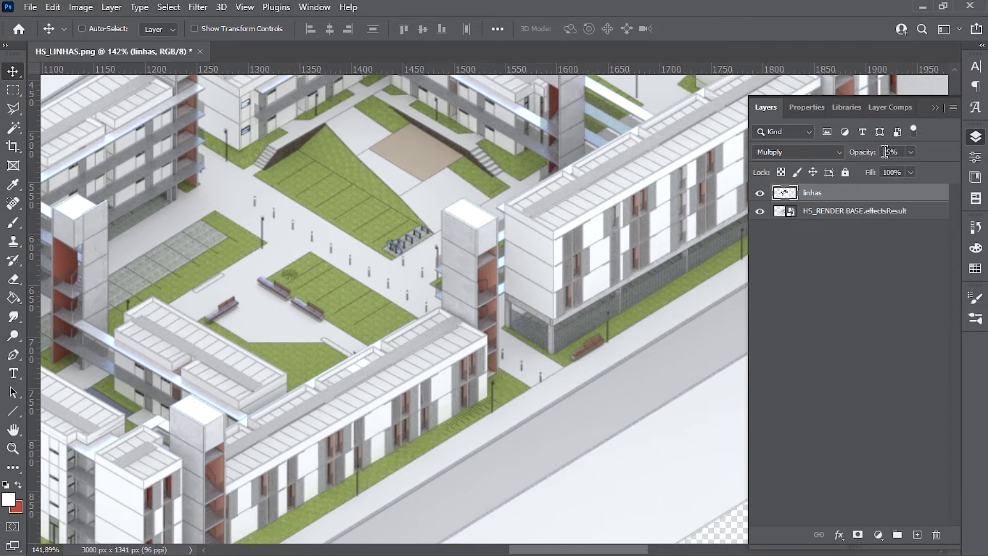
alt+scroll(449, 311, down, 6)
drag(449, 311, 529, 323)
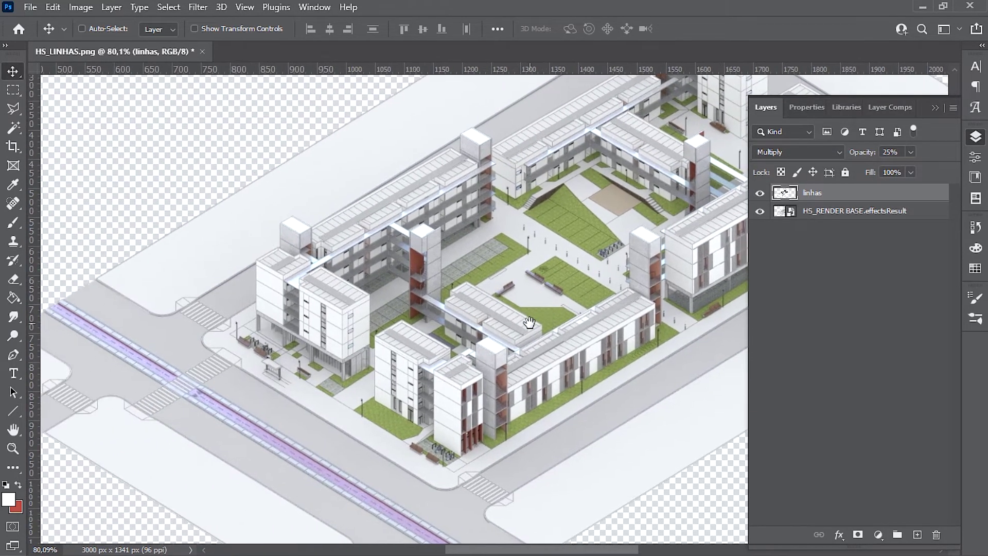
alt+scroll(289, 315, up, 5)
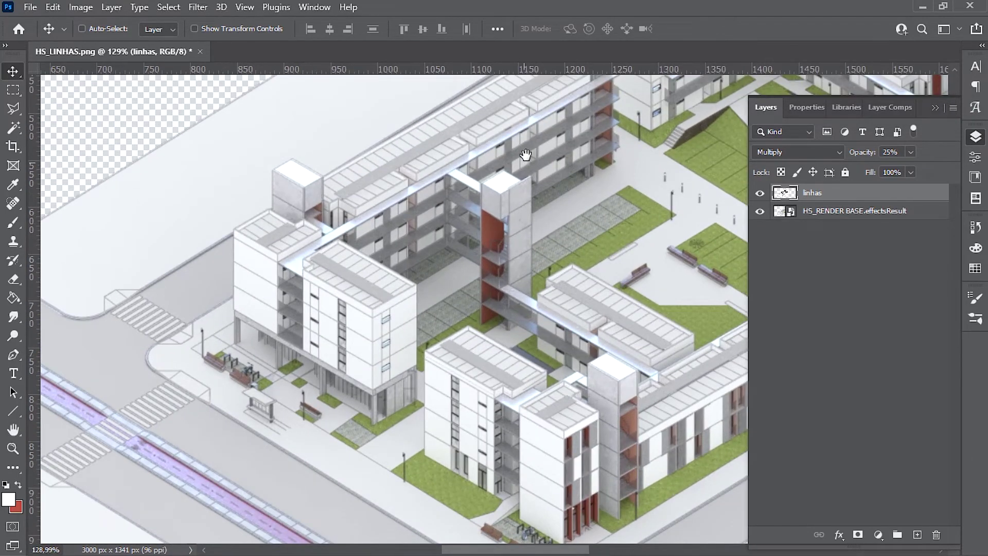
drag(525, 155, 278, 374)
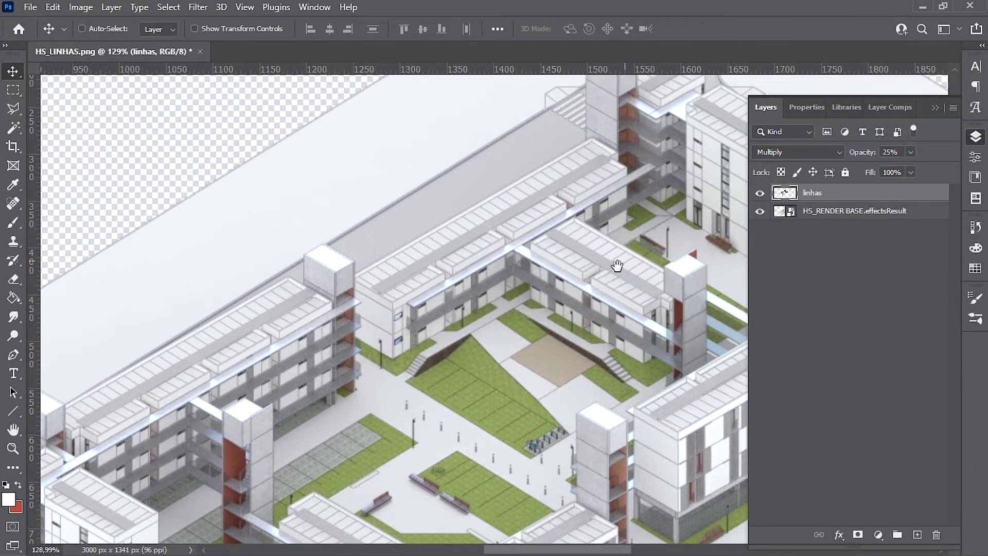
drag(617, 265, 453, 345)
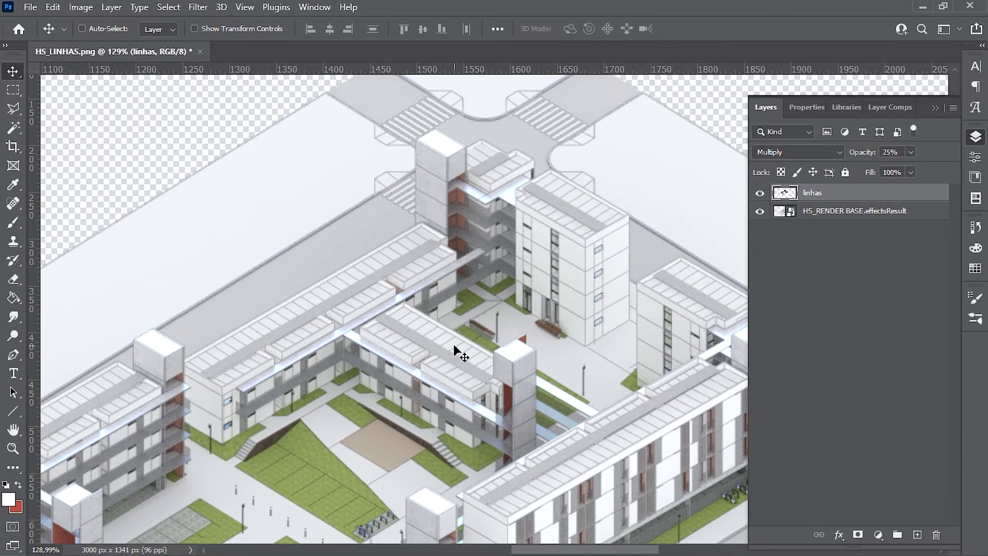
alt+scroll(453, 343, down, 8)
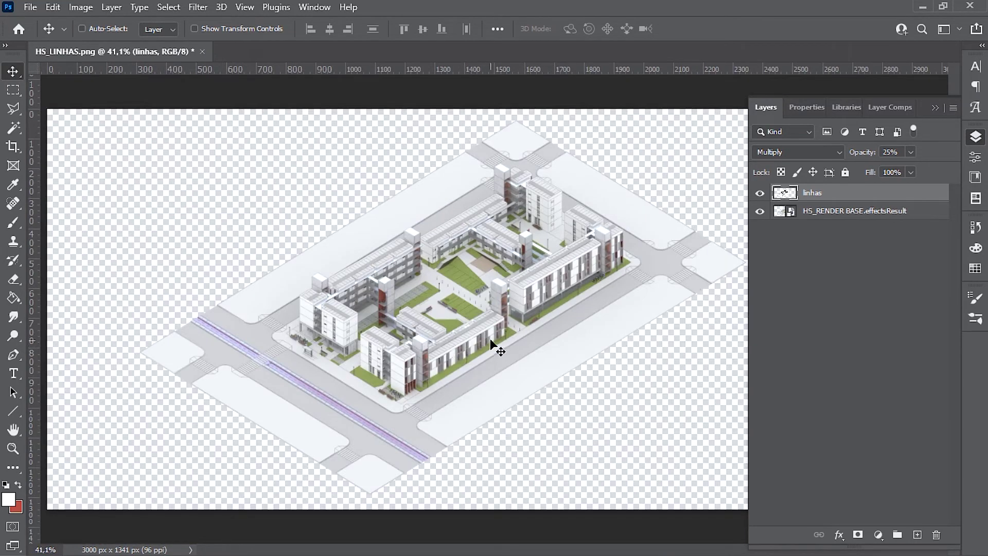
Step: Group the "linhas" and HS_RENDER BASE.effectsResult layers together and name the group "BASE"
shift+click(828, 213)
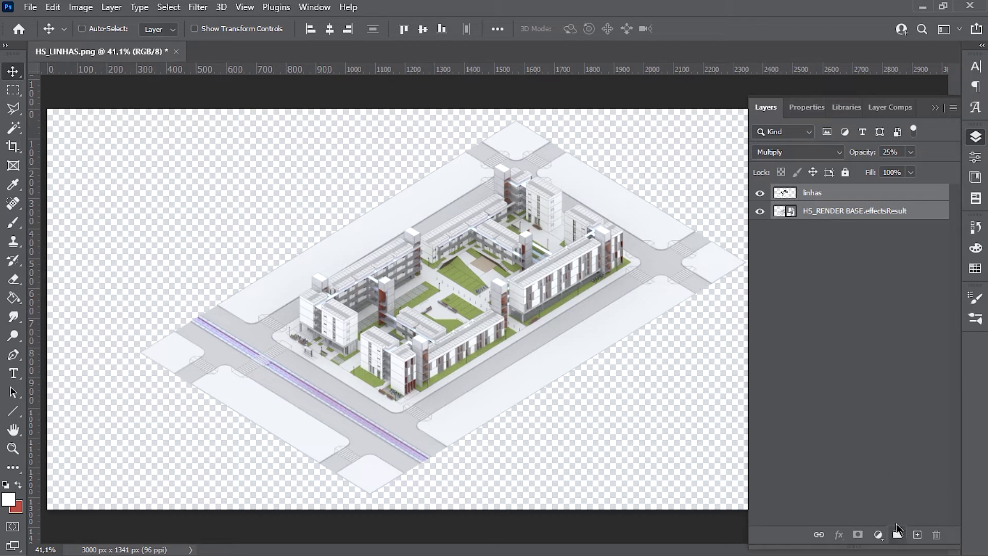
click(897, 536)
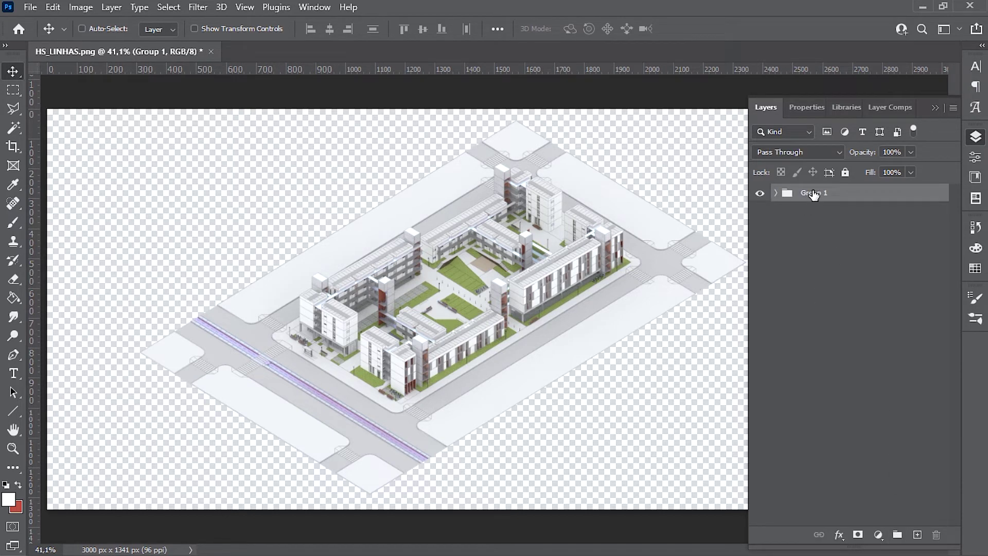
double_click(812, 192)
text(BASE)
key(Return)
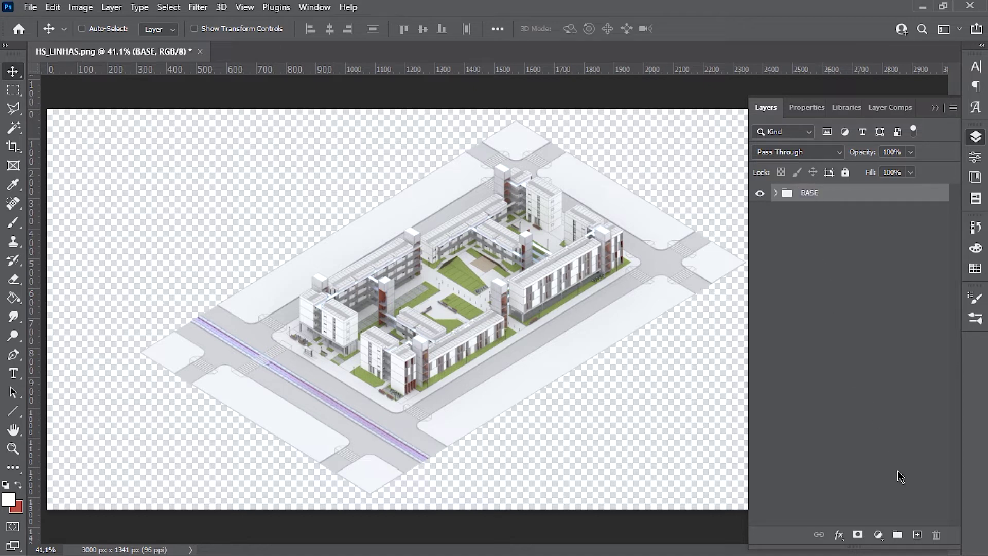
Step: Create an empty layer group above BASE and name it "AJUSTES"
click(897, 534)
double_click(823, 194)
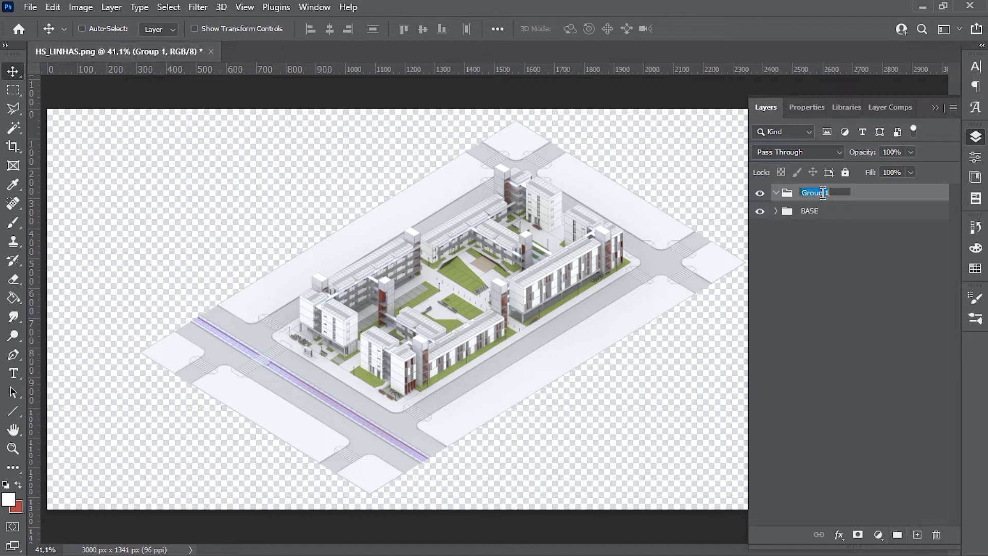
text(AJUSTES)
key(Return)
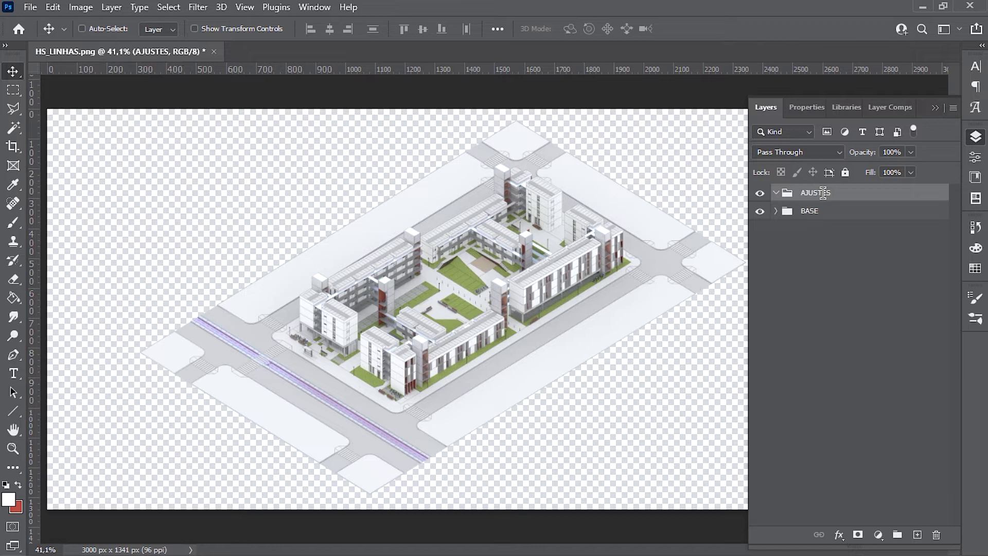
Step: Add a Levels adjustment layer inside the AJUSTES group with input levels 68, 1,10 and 224
click(878, 535)
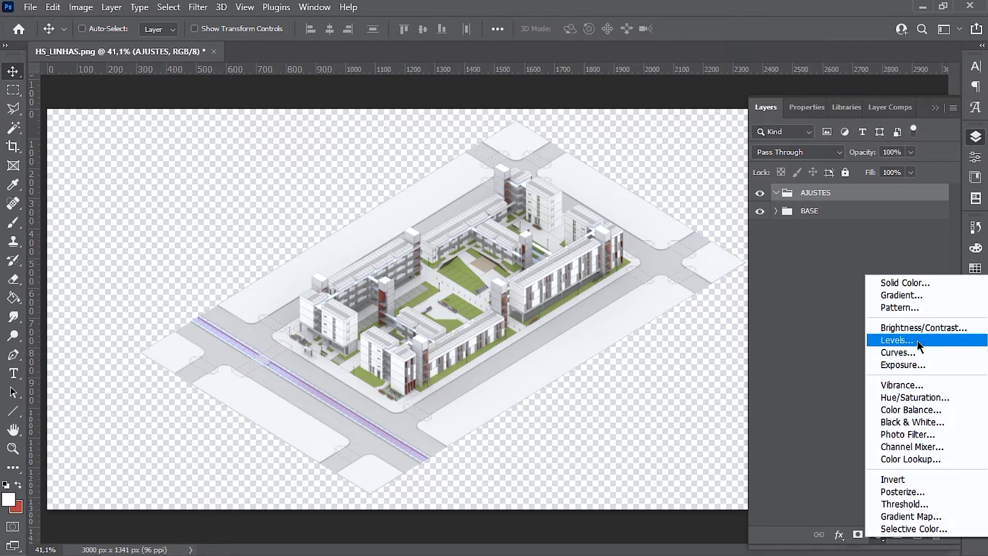
click(886, 342)
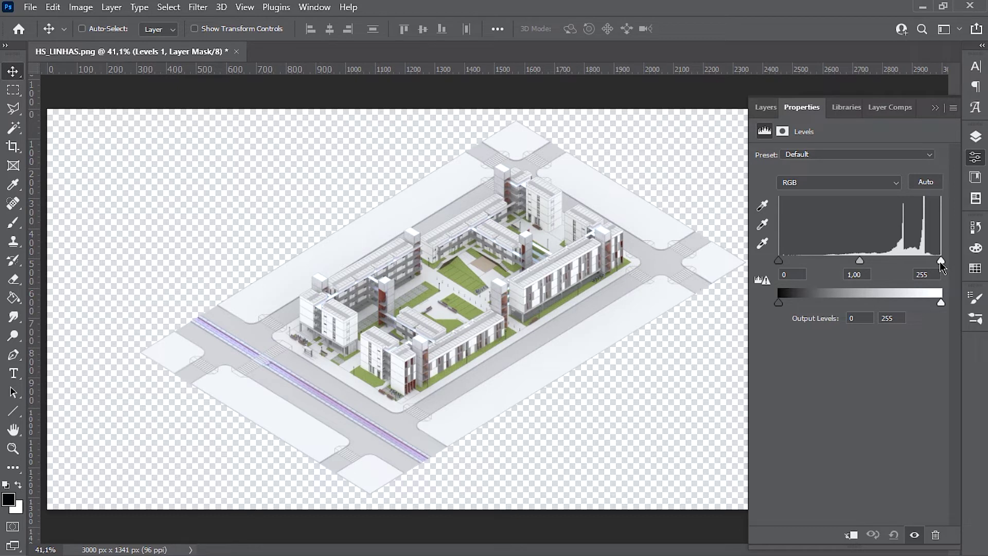
drag(940, 264, 926, 263)
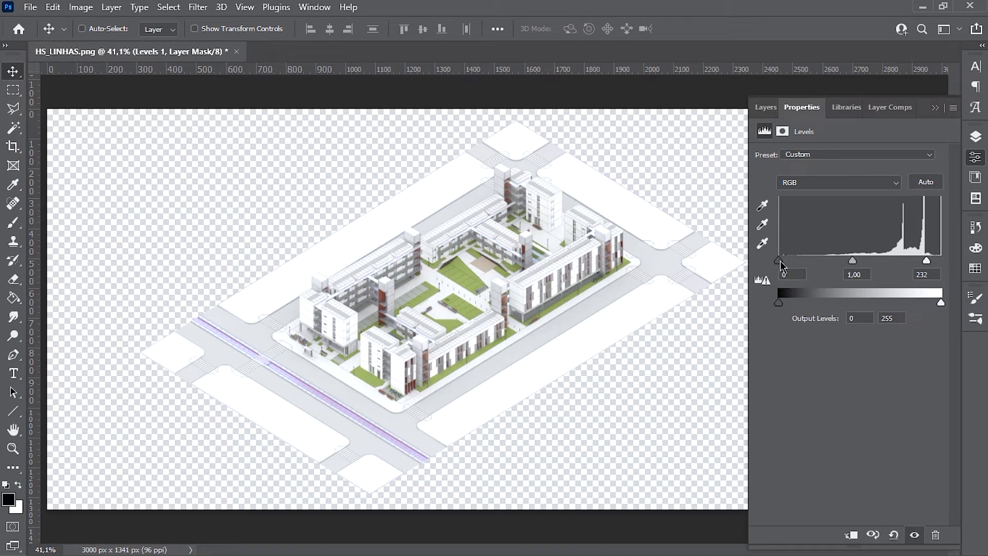
drag(779, 263, 865, 265)
drag(926, 264, 922, 263)
drag(812, 261, 825, 267)
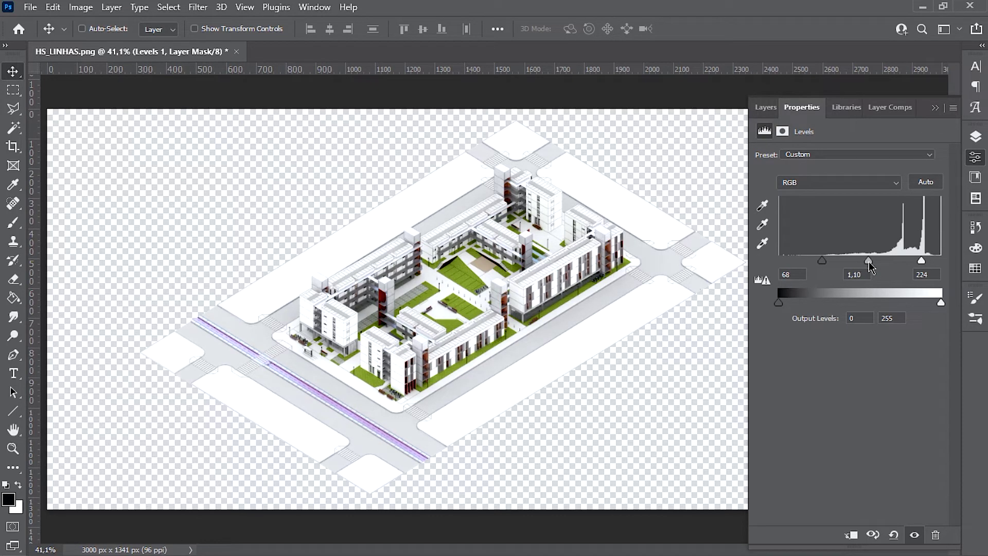
Step: Examine the effect of the Levels adjustment on the buildings and courtyard up close
alt+scroll(598, 287, up, 2)
alt+scroll(328, 262, up, 3)
alt+scroll(587, 319, up, 1)
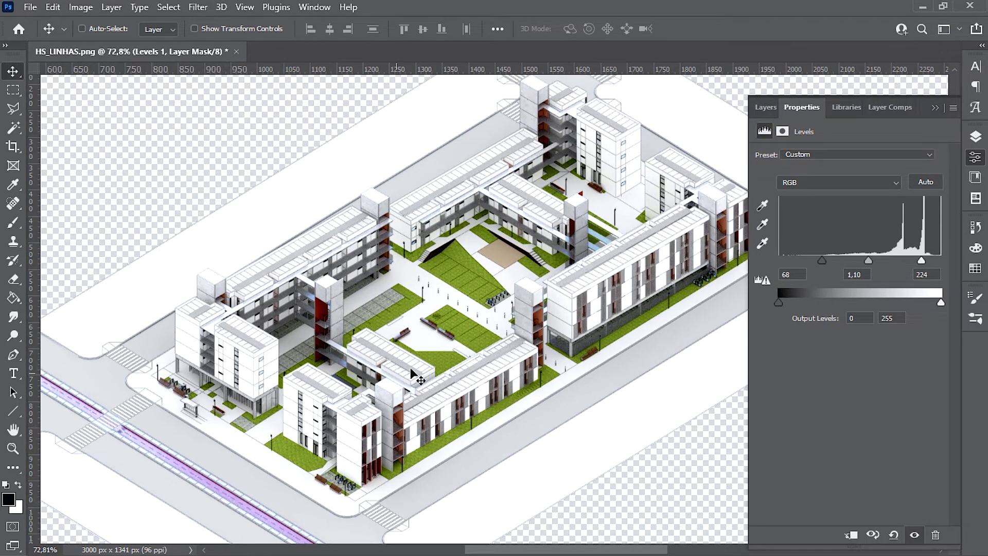
alt+scroll(506, 353, up, 2)
scroll(511, 315, down, 1)
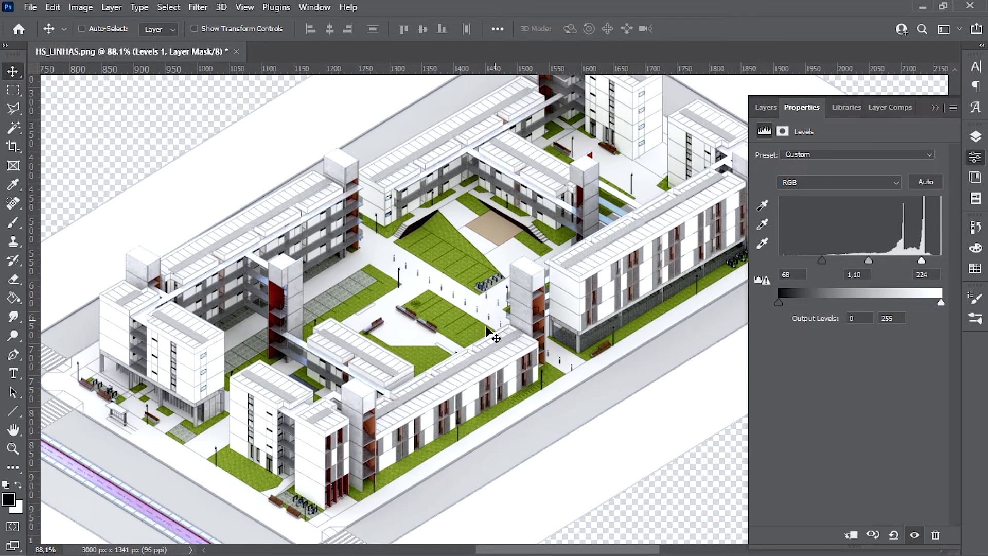
scroll(504, 320, up, 1)
drag(457, 338, 492, 322)
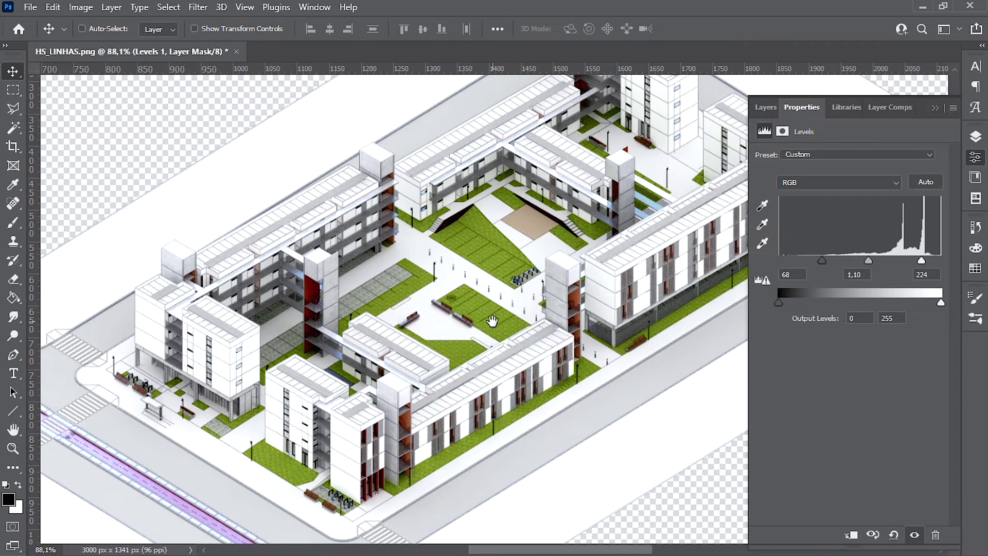
Step: Add a Hue/Saturation adjustment layer above Levels 1, with saturation -44 and lightness -3, and fit the image in view
click(975, 136)
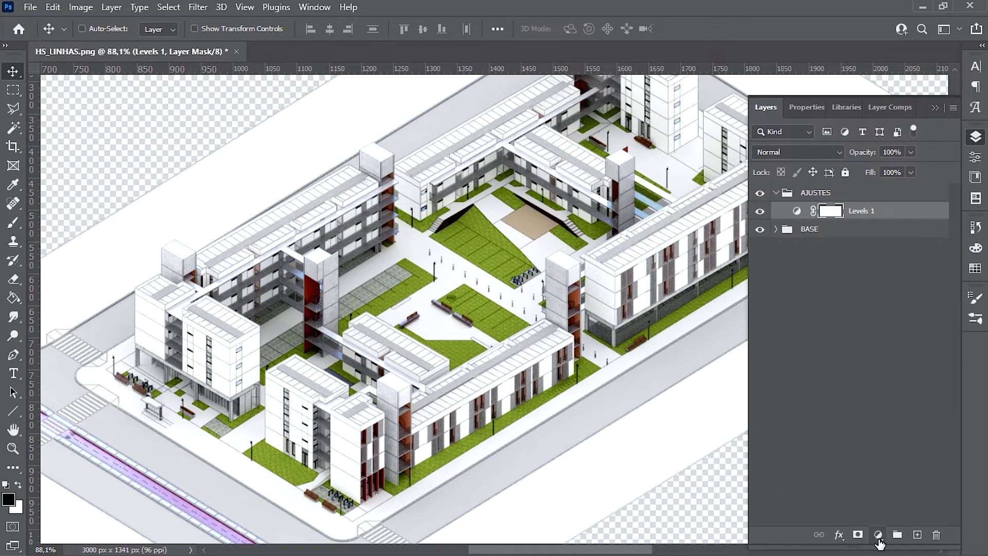
click(879, 533)
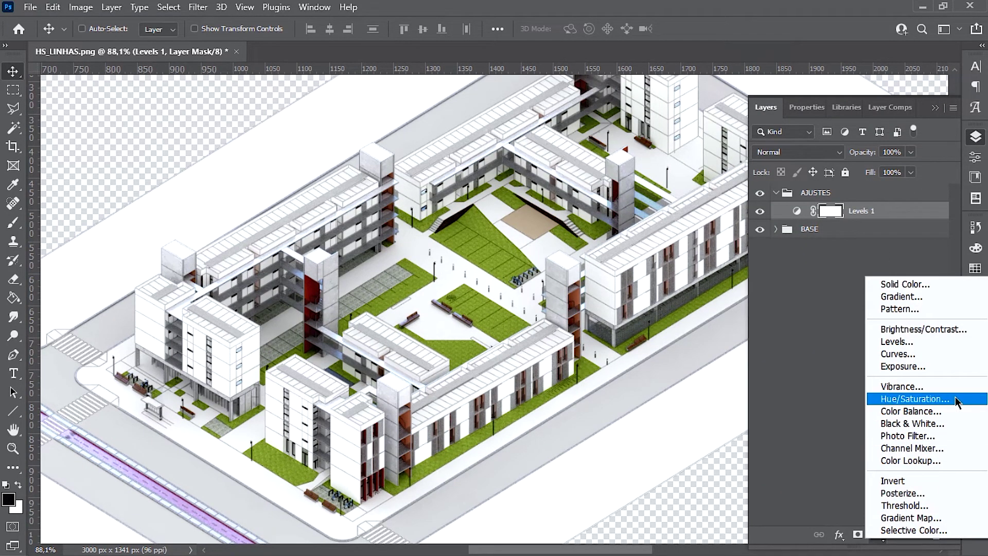
click(919, 401)
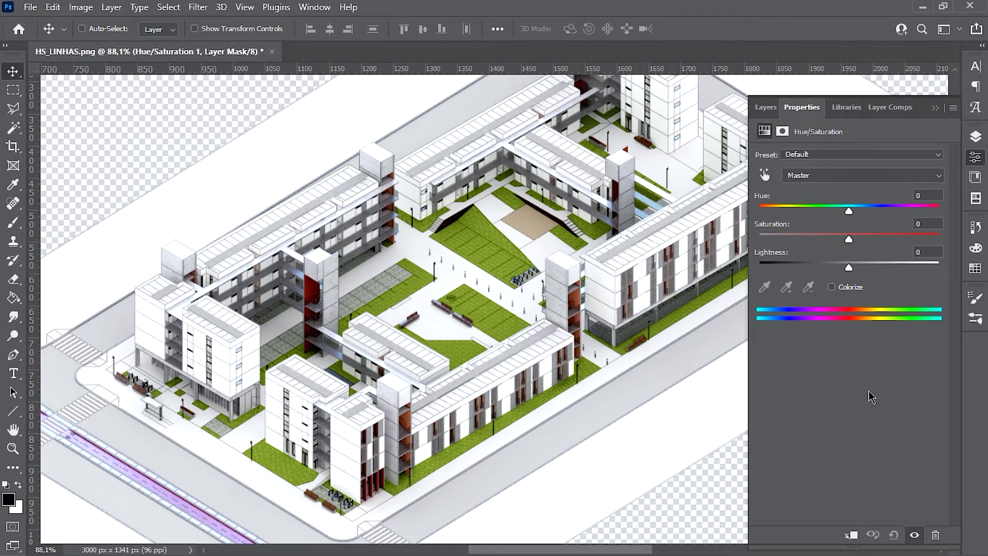
drag(848, 241, 847, 268)
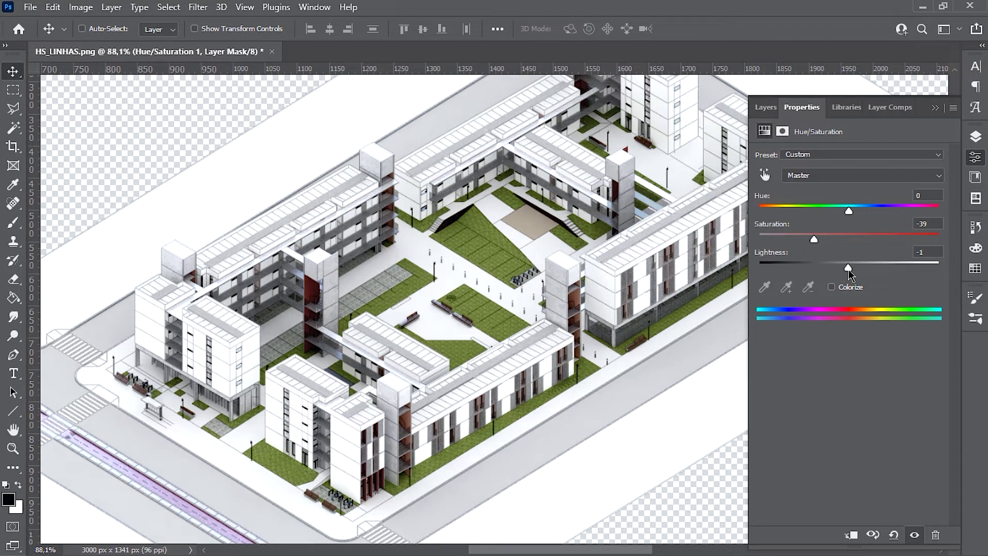
drag(847, 269, 846, 270)
key(ctrl+0)
drag(813, 239, 809, 242)
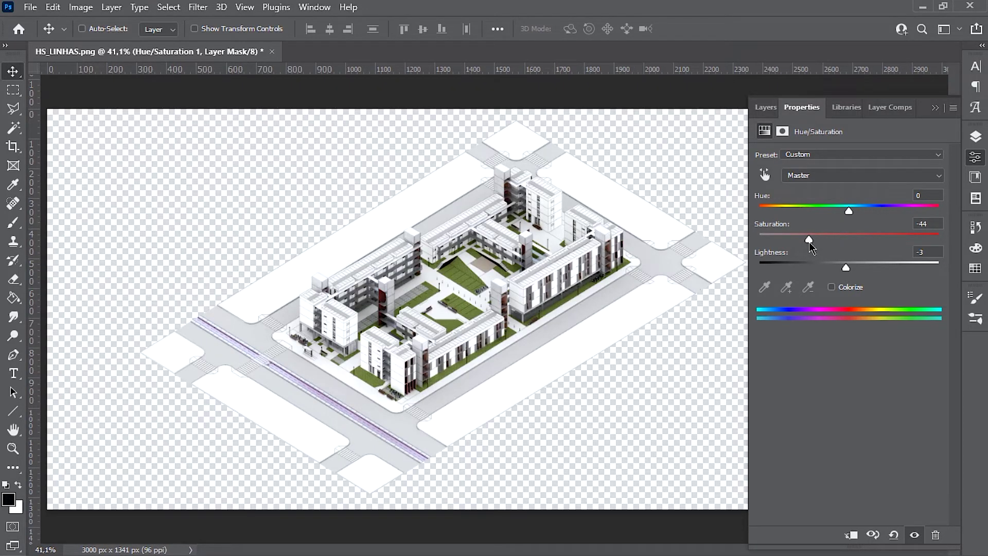
Step: Rework the Levels 1 adjustment to input levels 60, 1,40 and 211
click(975, 136)
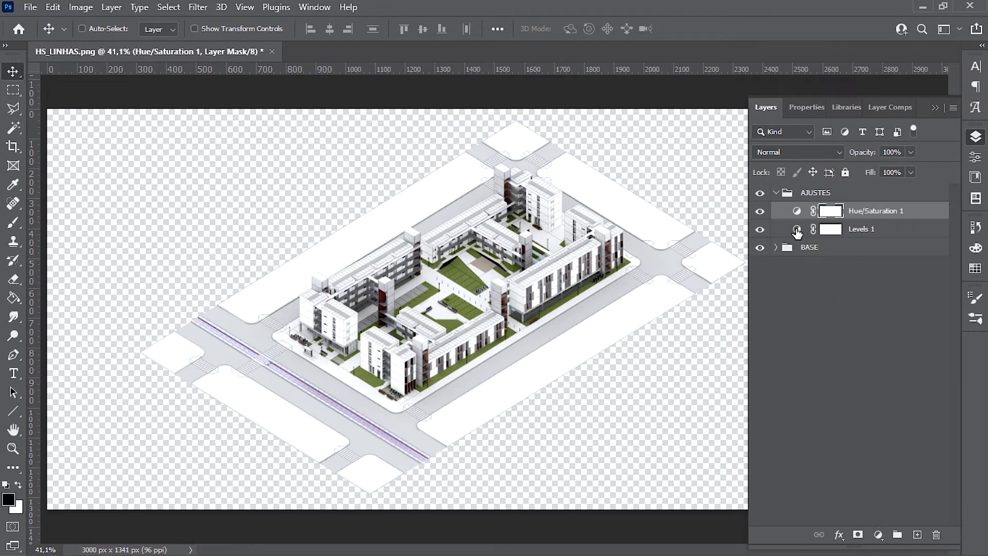
double_click(797, 233)
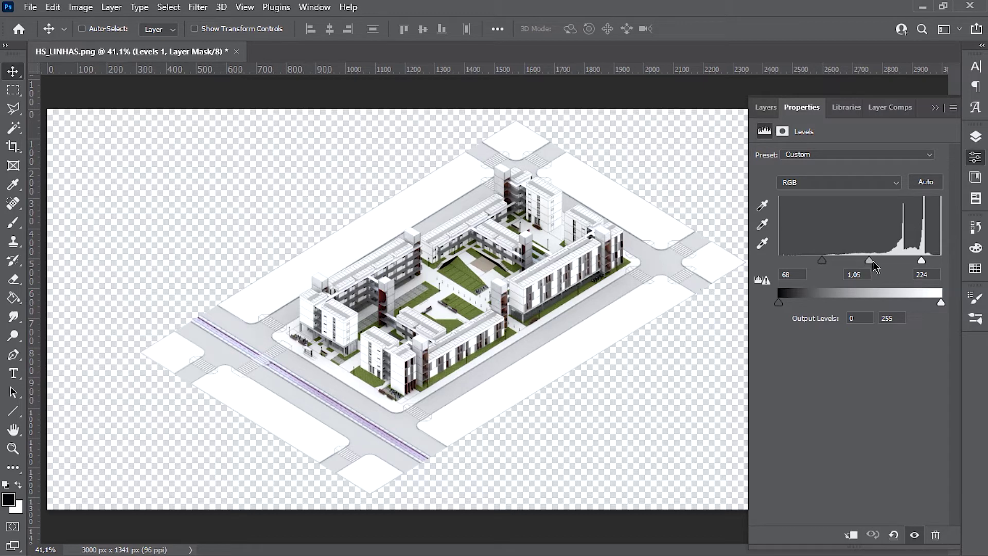
drag(873, 261, 859, 263)
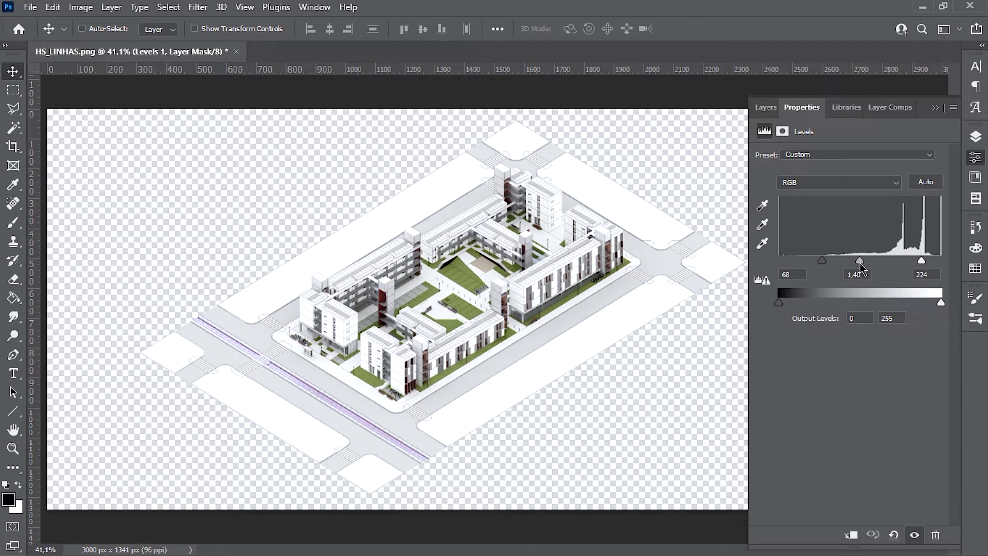
alt+scroll(489, 277, up, 3)
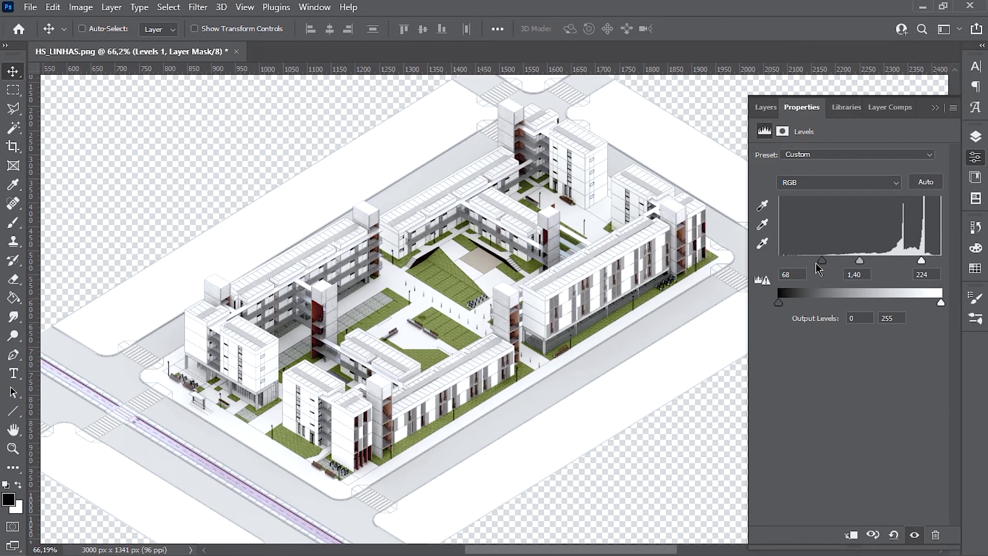
drag(816, 264, 820, 268)
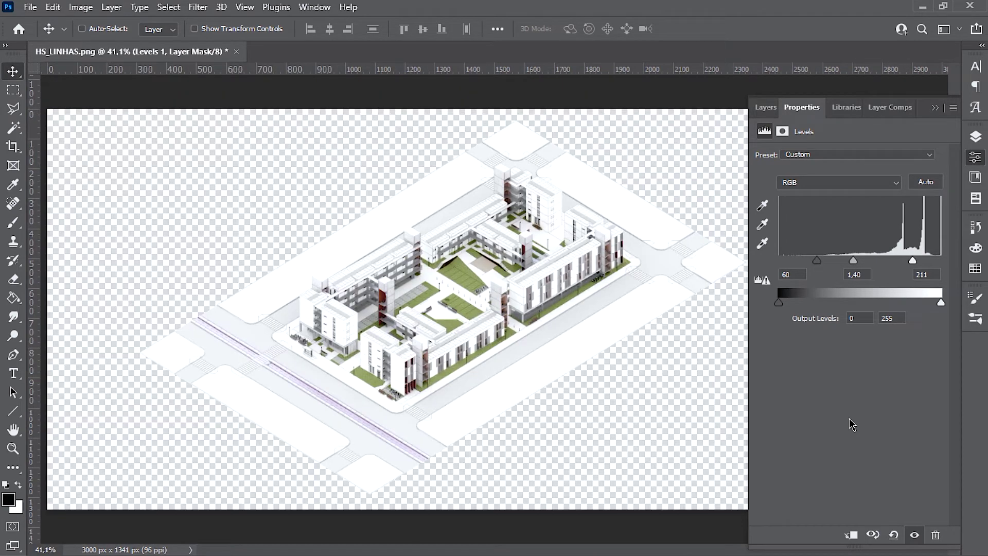
Step: Expand the BASE group and adjust the opacity of the "linhas" layer while viewing the buildings up close
click(766, 108)
click(772, 248)
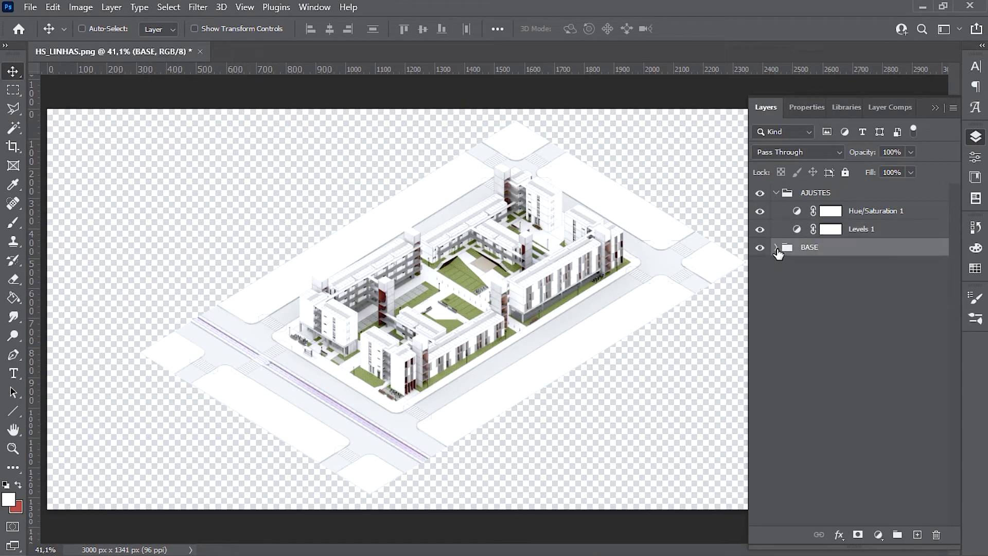
click(776, 248)
click(827, 270)
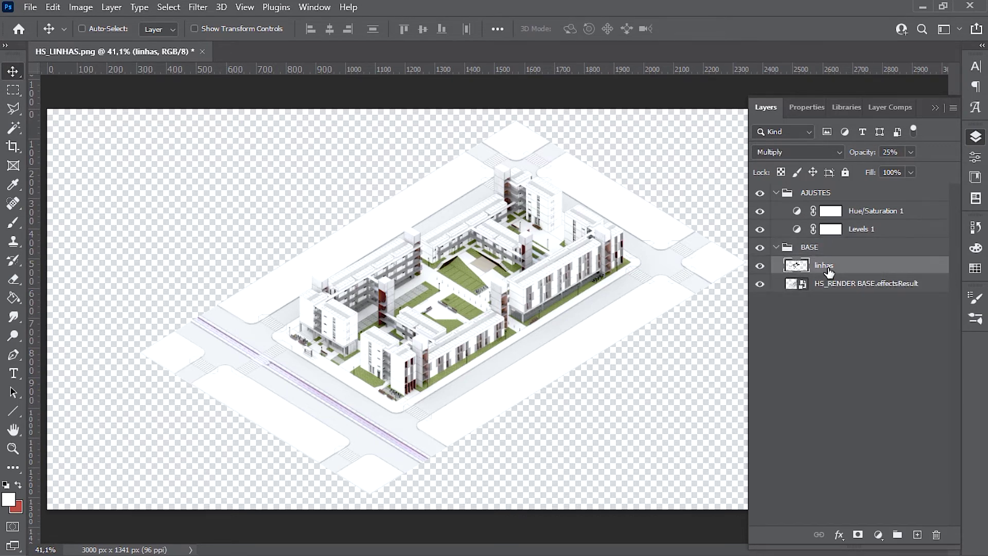
alt+scroll(590, 268, up, 11)
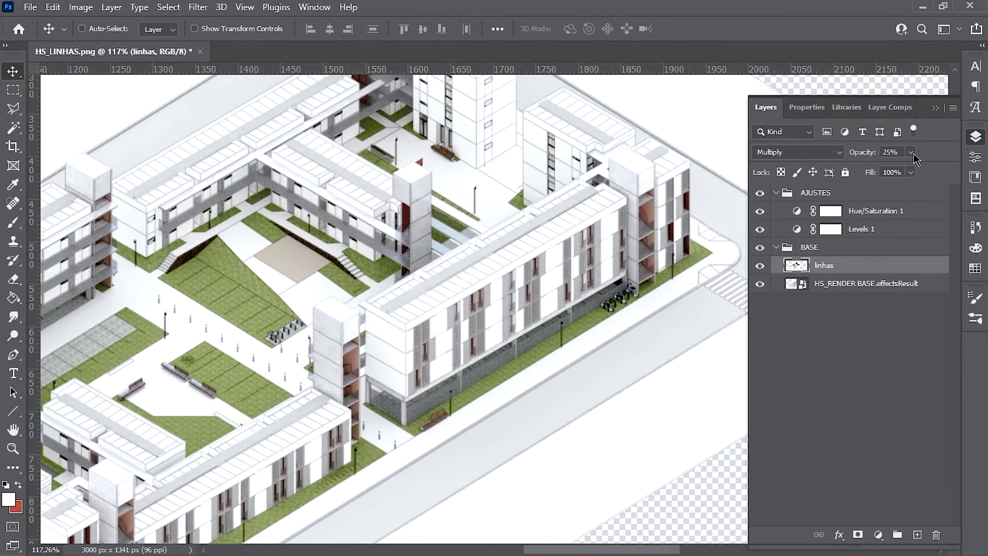
click(910, 152)
drag(900, 168, 890, 169)
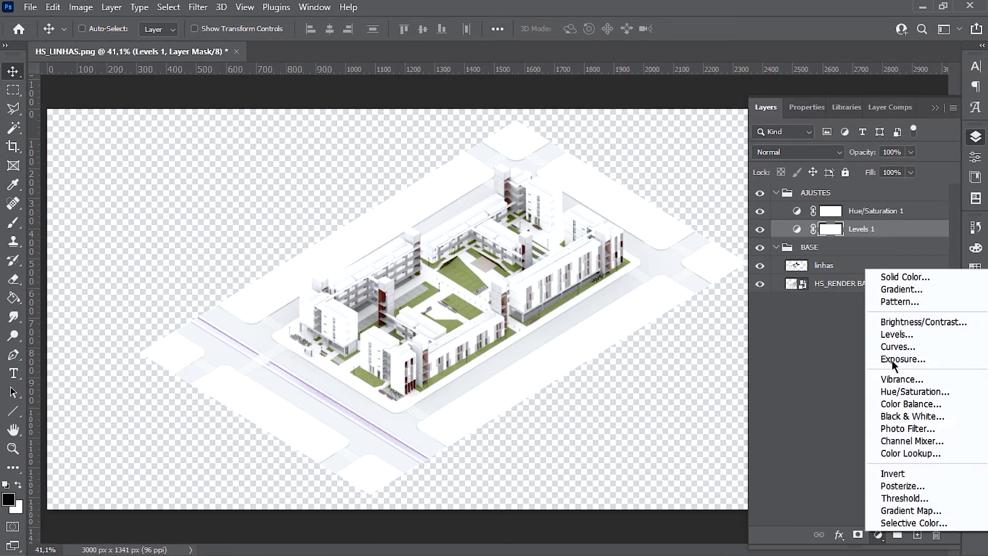
click(907, 347)
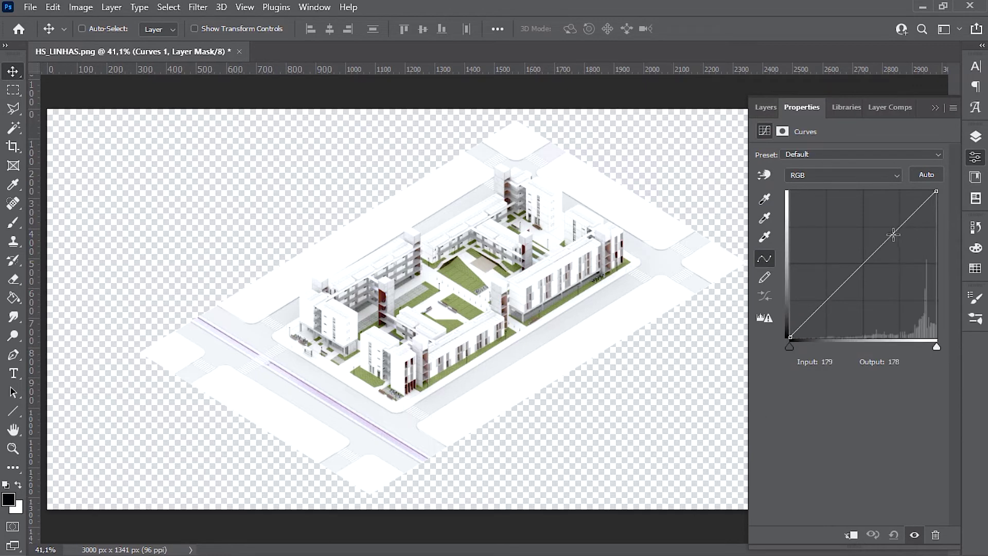
mouse_move(893, 234)
mouse_down()
mouse_move(889, 226)
mouse_move(898, 243)
mouse_up()
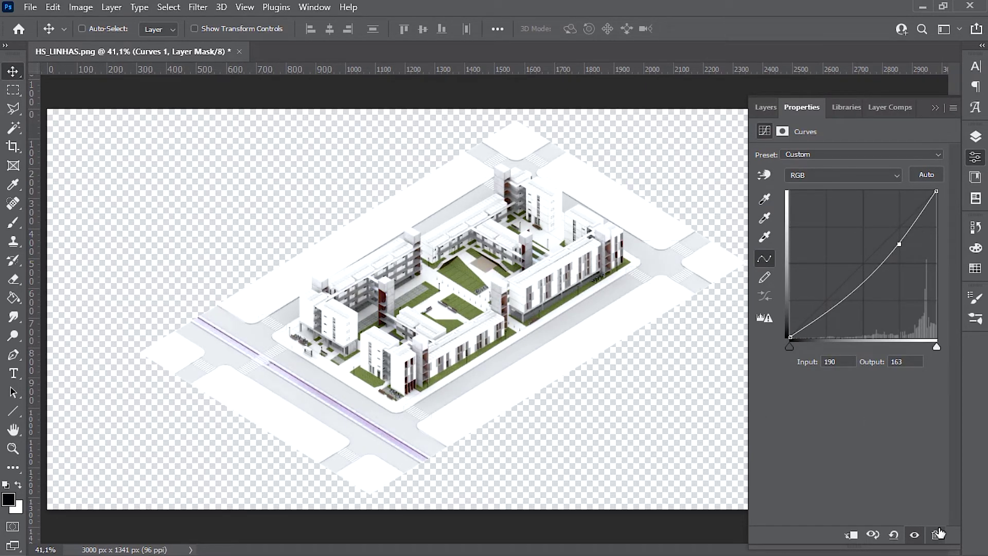
click(935, 537)
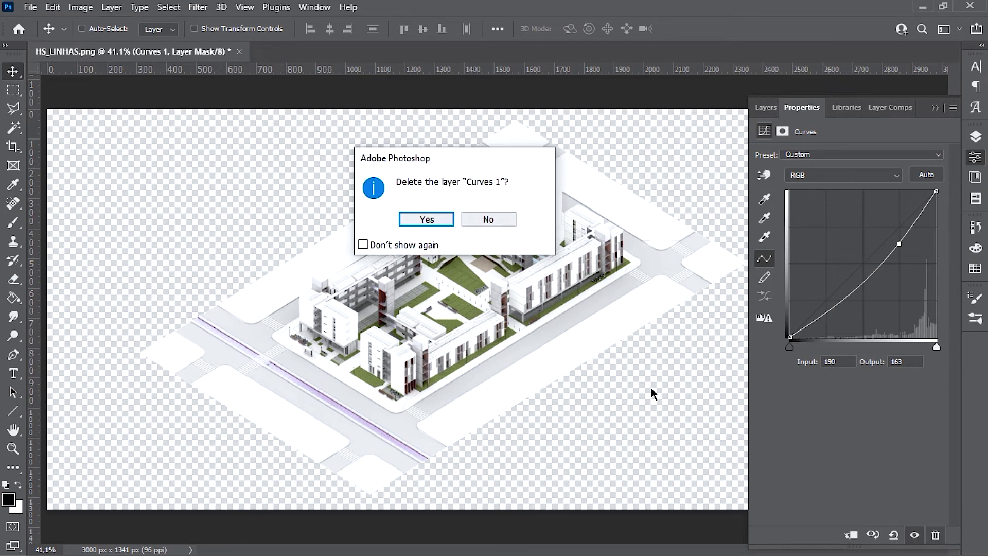
click(426, 219)
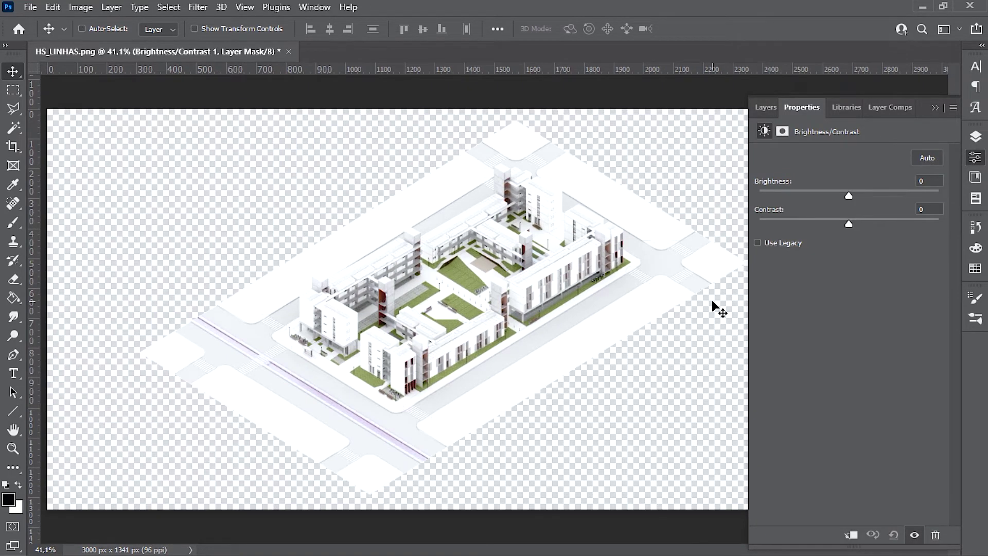
Step: Lower the brightness in the Brightness/Contrast adjustment, and toggle the Hue/Saturation and Brightness/Contrast layers off and on to compare their effects
drag(851, 198, 848, 225)
drag(835, 198, 826, 199)
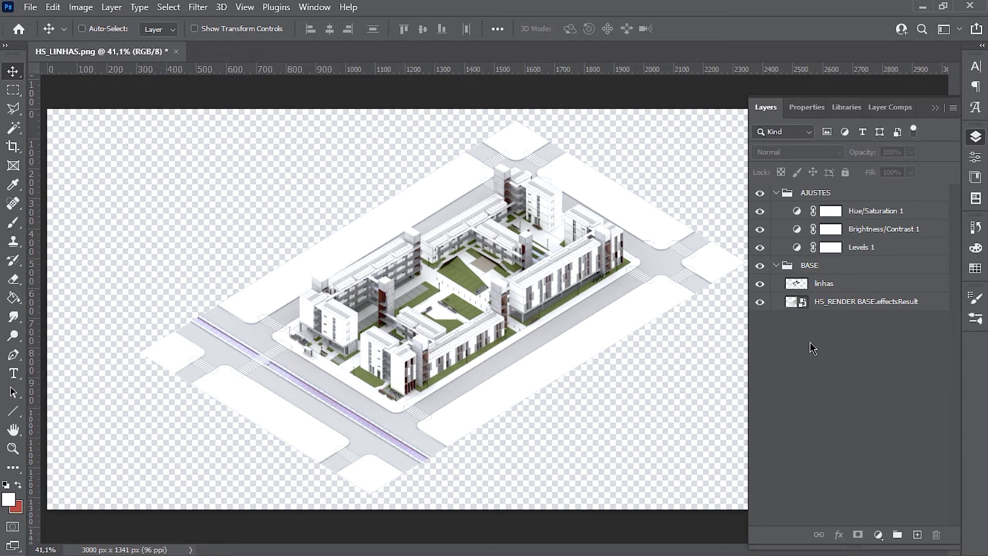
click(760, 210)
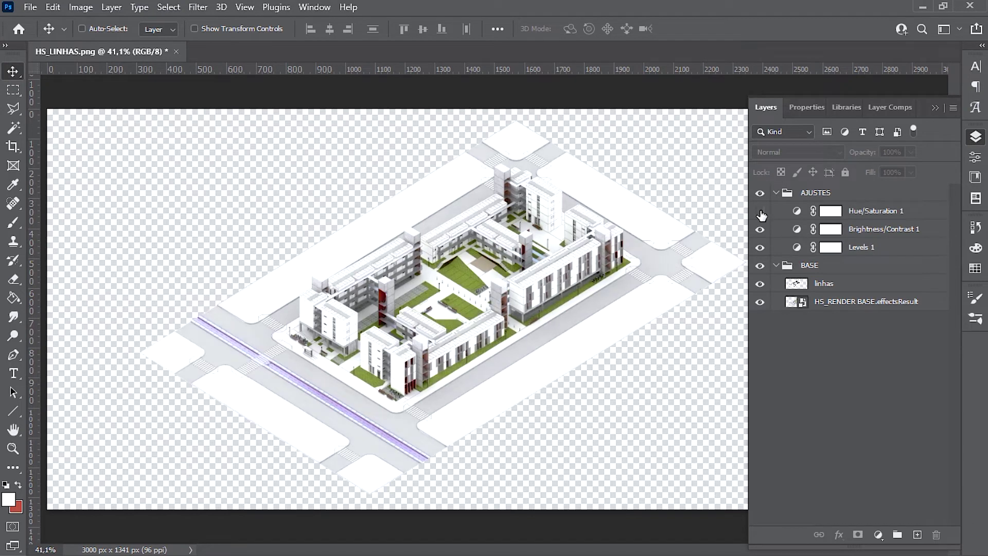
click(760, 212)
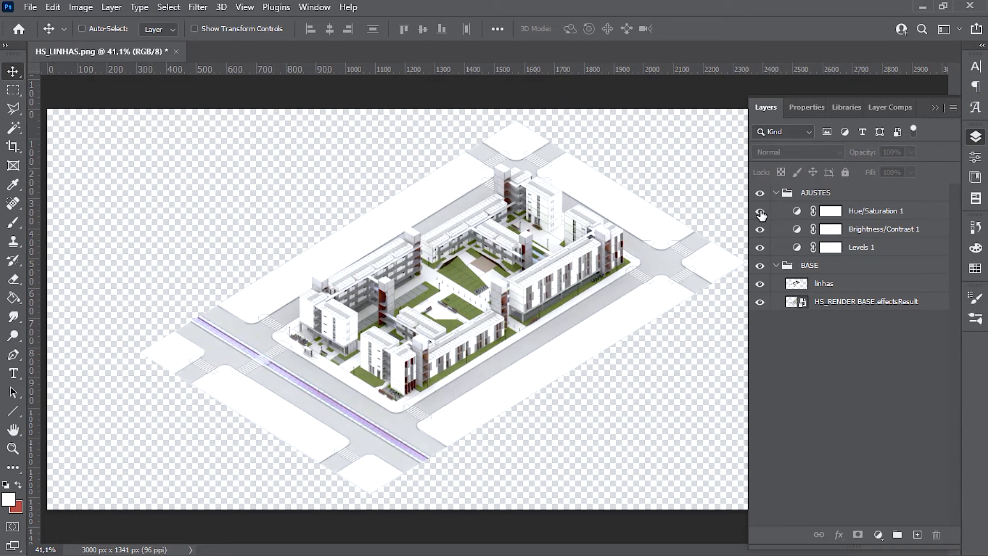
click(760, 229)
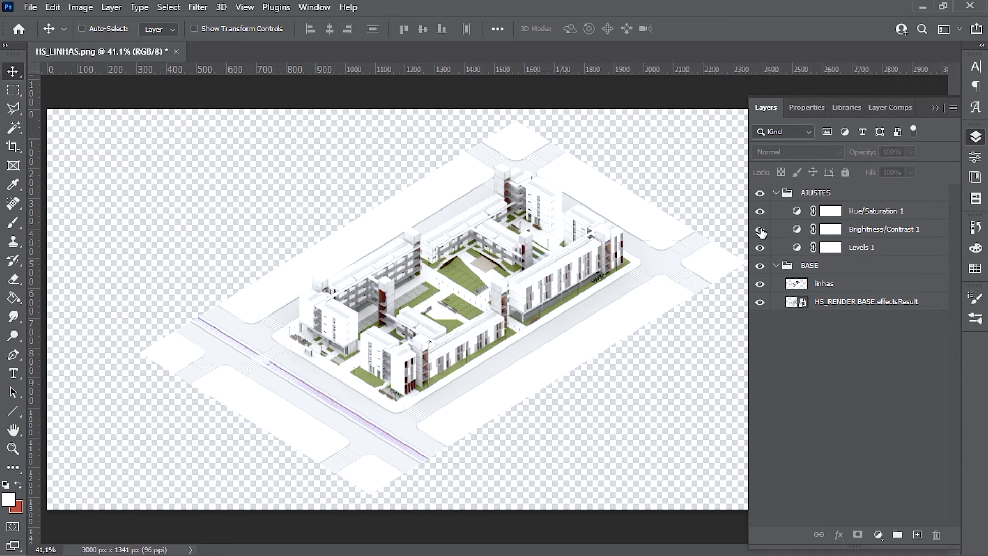
click(760, 230)
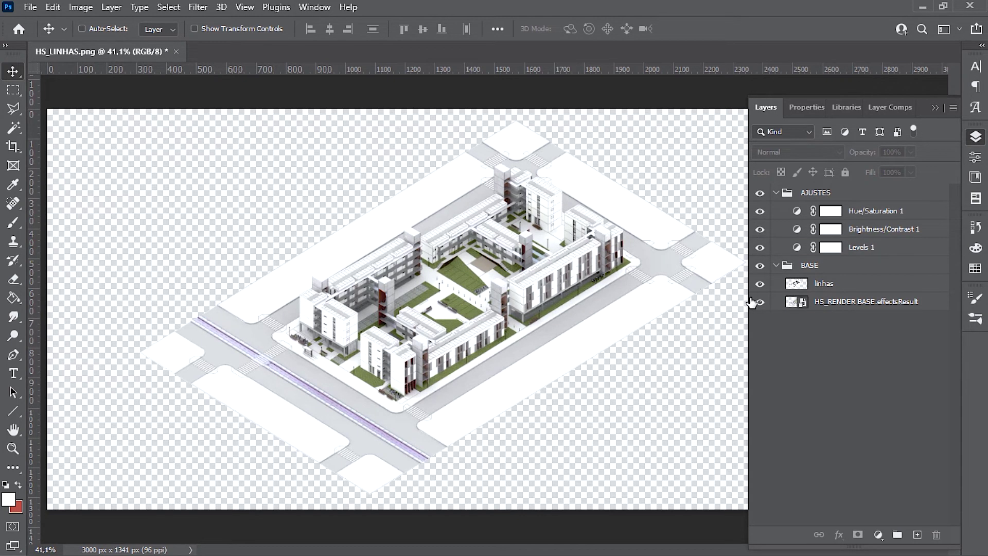
Step: Toggle the AJUSTES group off and on to compare the image without and with all the adjustments
click(760, 193)
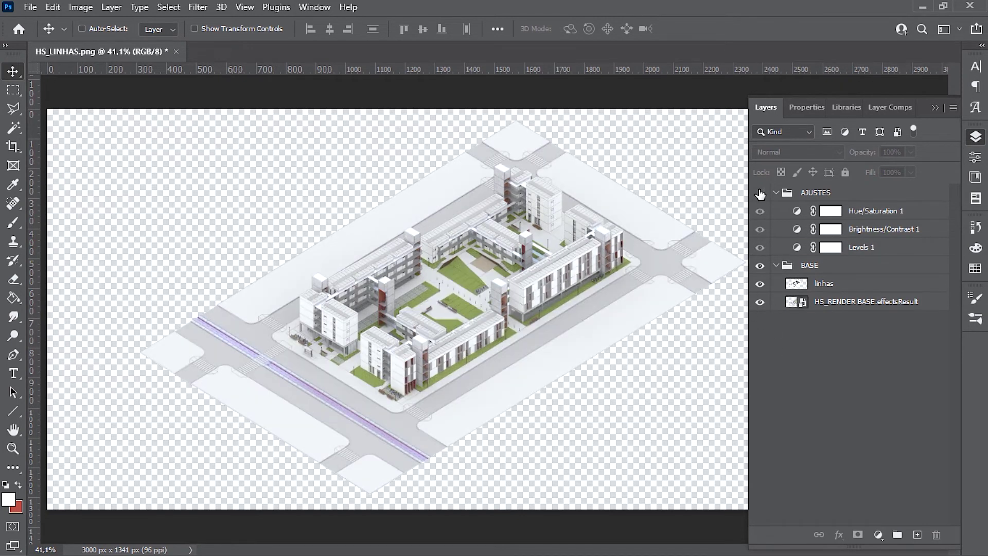
click(759, 193)
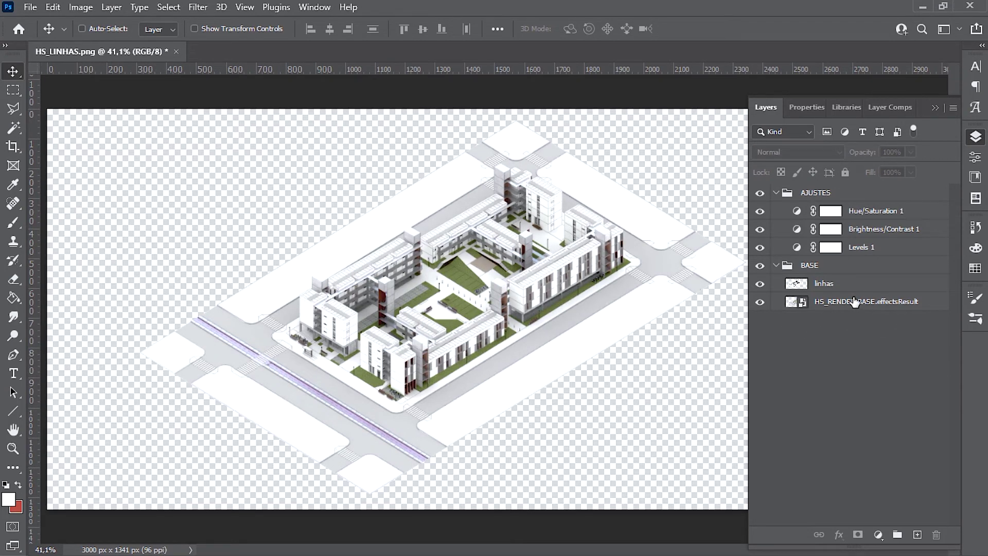
Step: Add a Stroke layer style to the HS_RENDER BASE.effectsResult layer, with size 4 px and position Outside
click(877, 307)
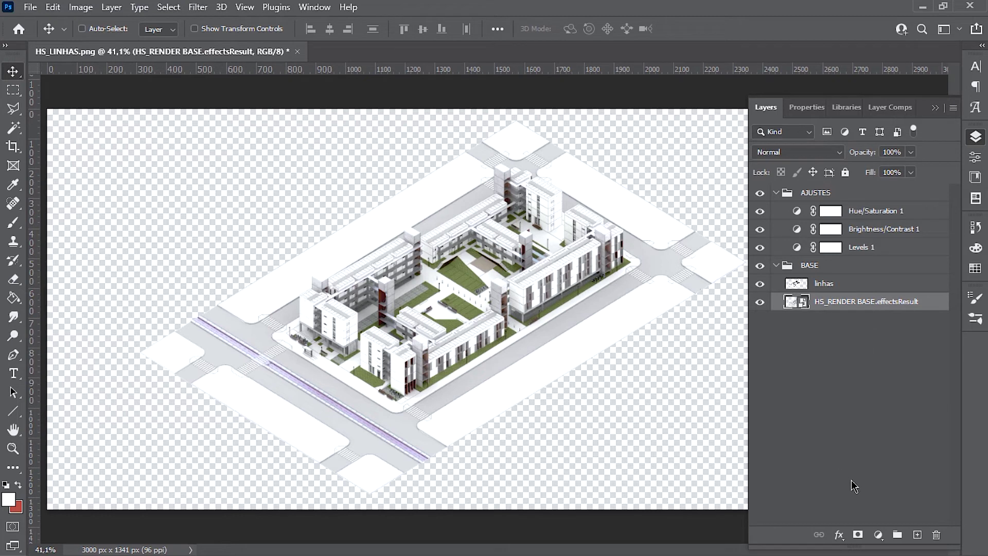
click(838, 535)
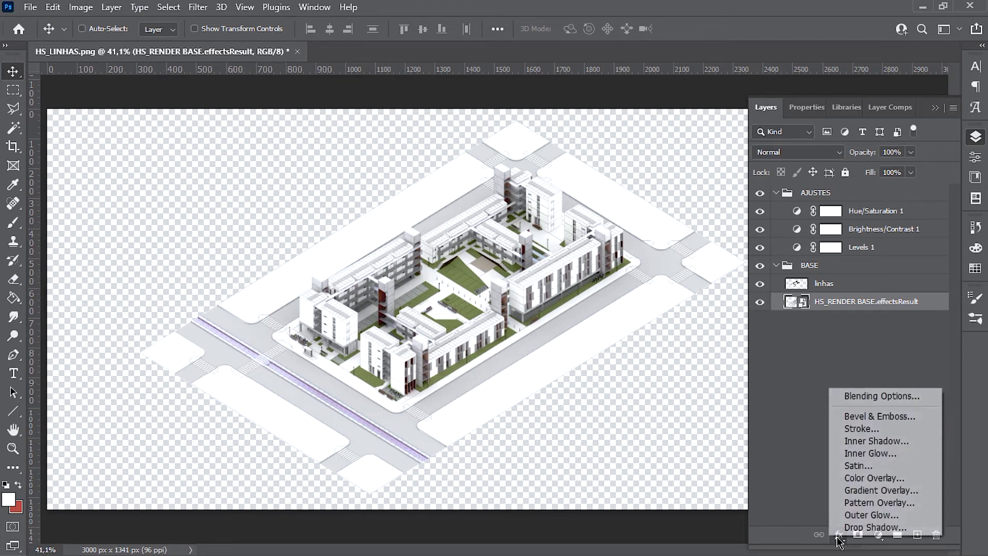
click(851, 427)
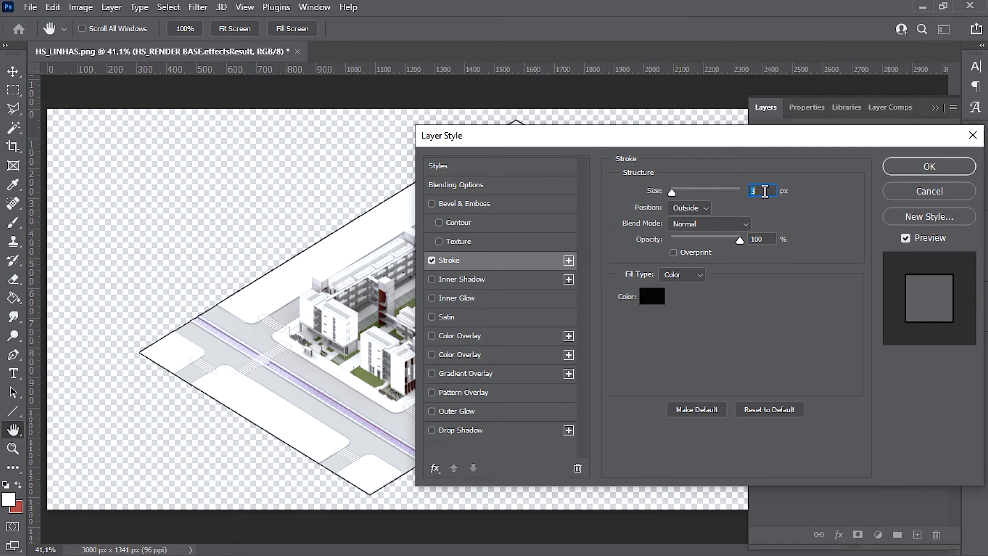
key(Up)
key(Up)
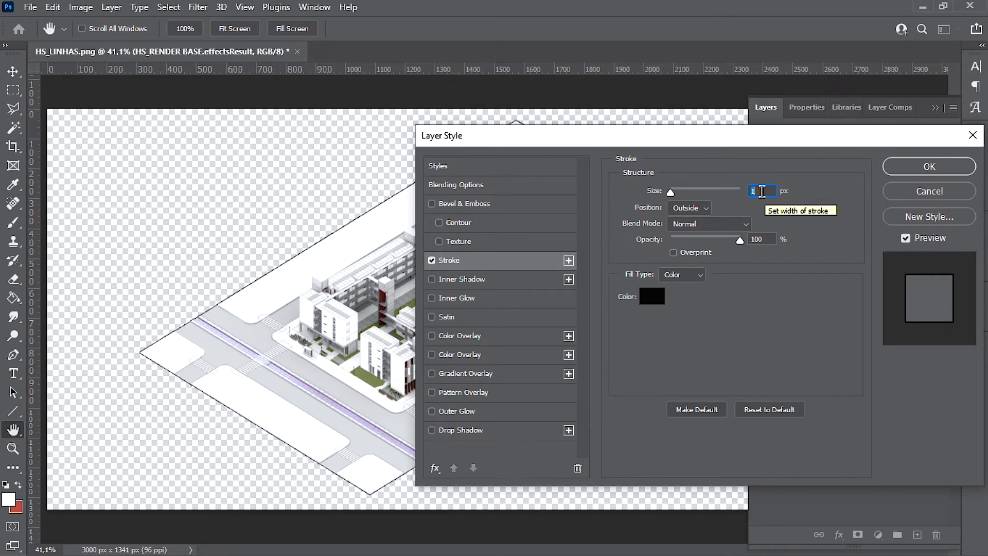
key(Up)
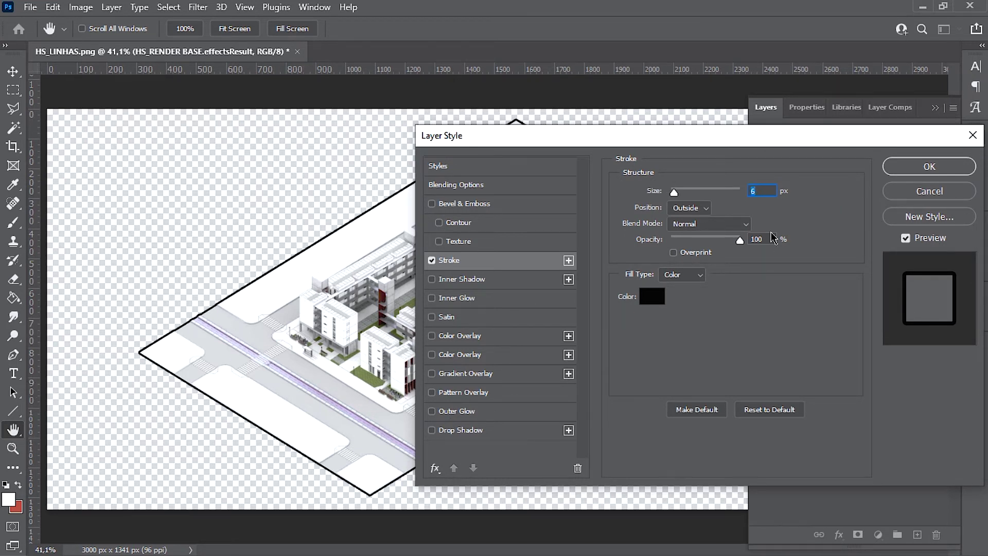
key(Down)
key(Down)
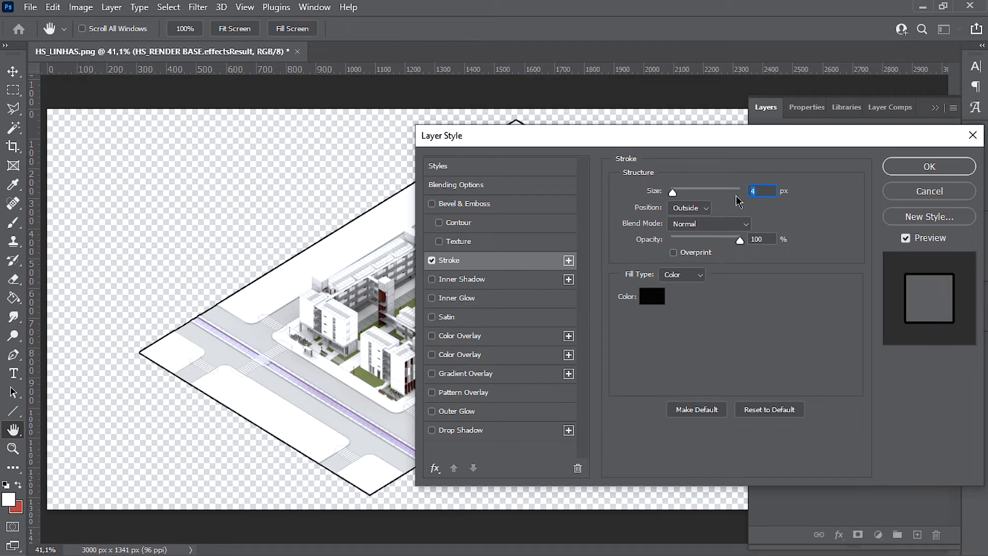
click(703, 209)
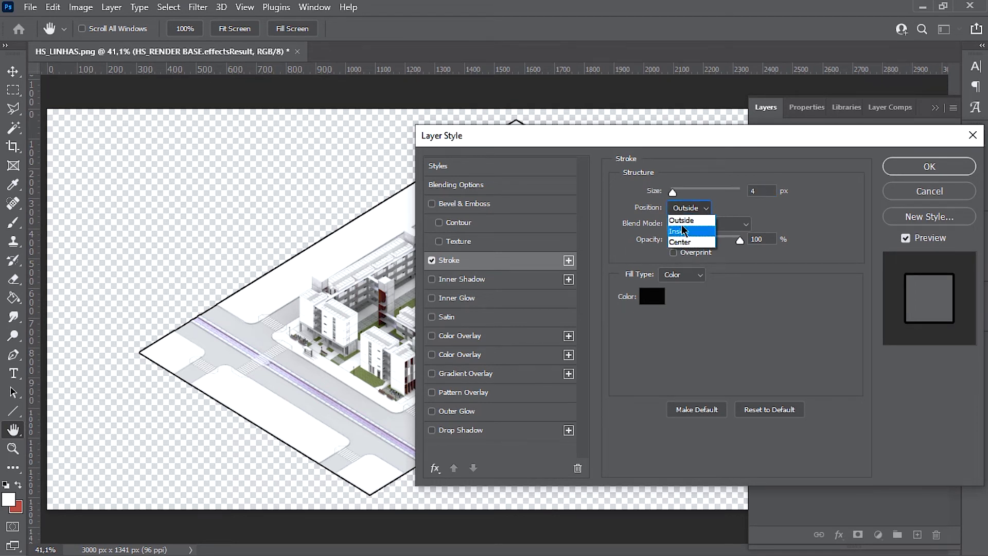
click(705, 210)
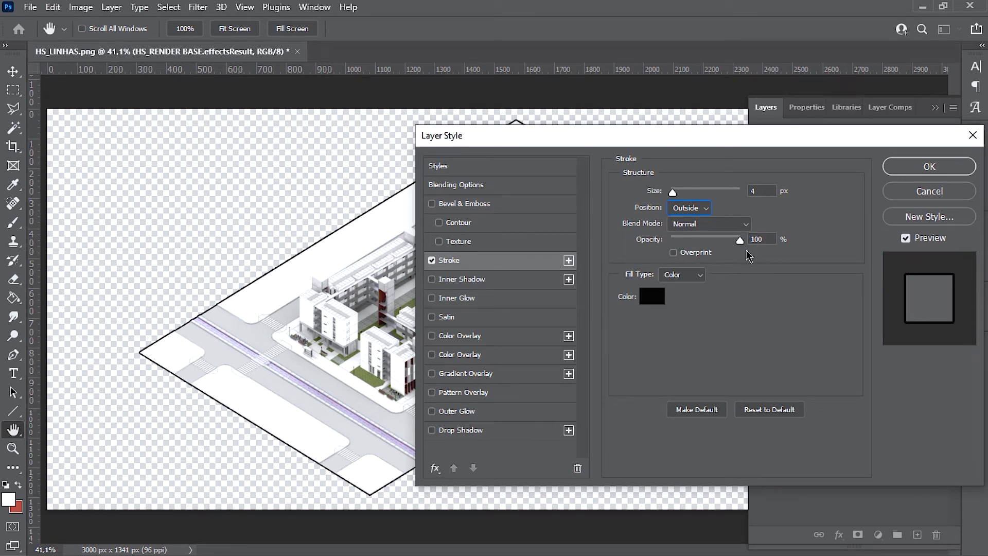
Step: Try a pure red colour for the stroke around the render
click(651, 296)
click(762, 319)
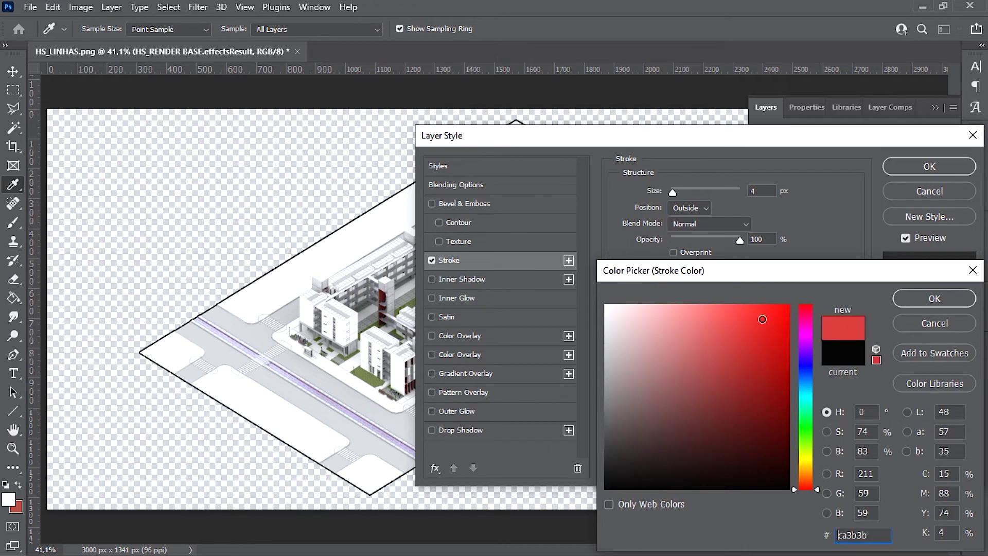
drag(762, 319, 883, 287)
click(915, 294)
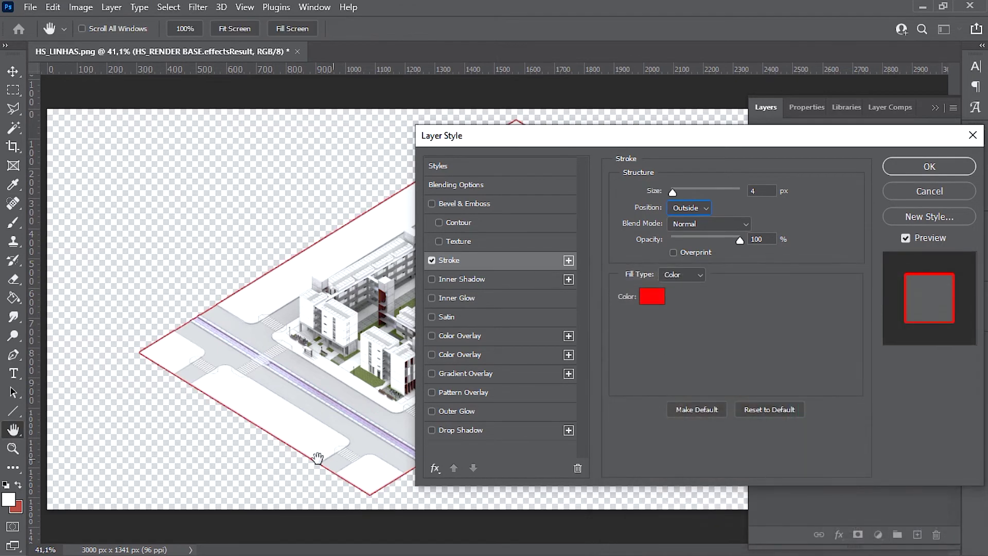
Step: Set the stroke colour to black (000000) and apply the layer style
click(657, 304)
click(606, 488)
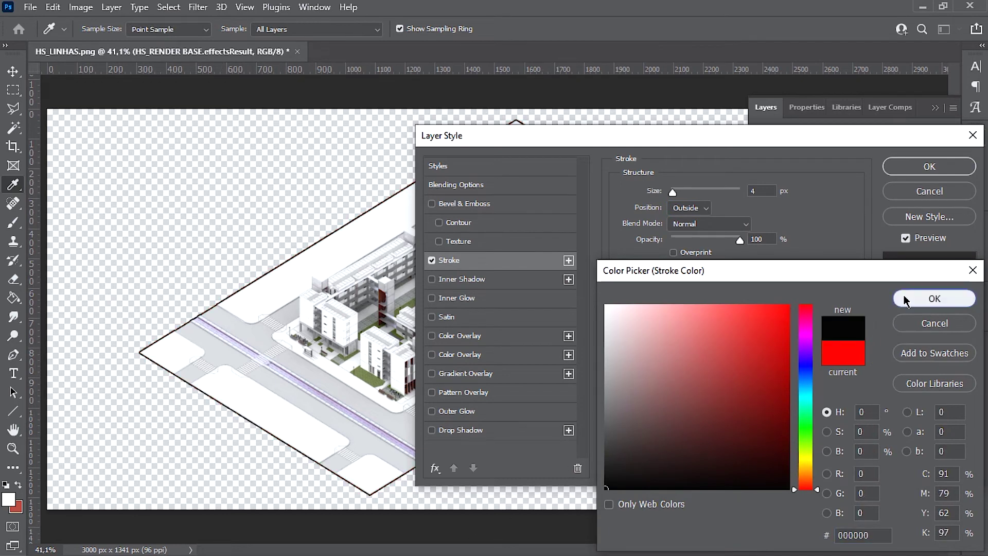
click(905, 299)
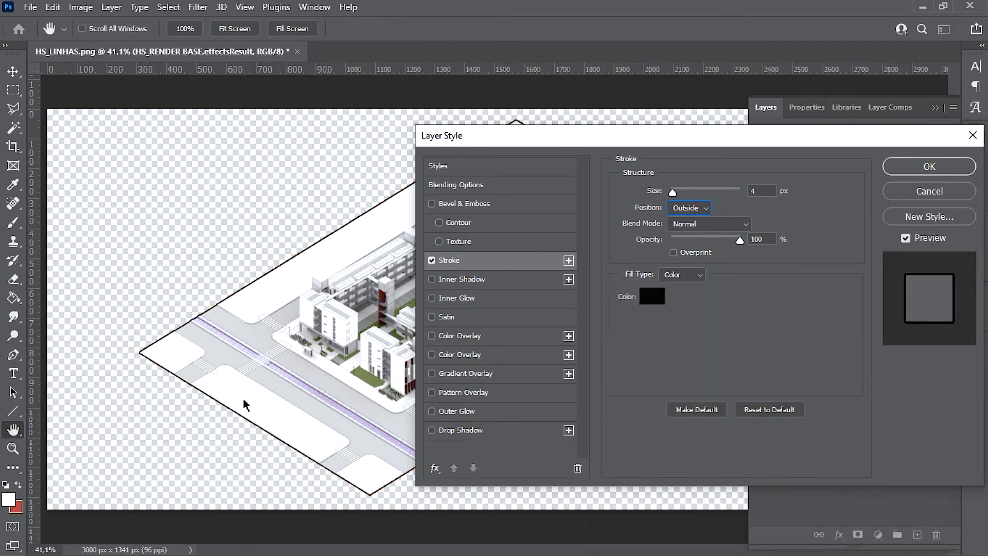
click(913, 168)
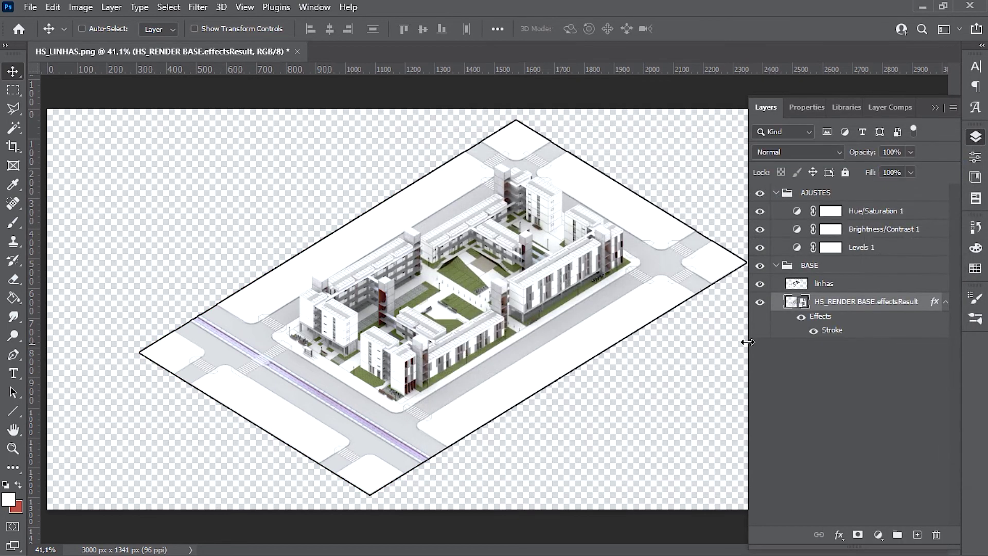
Step: Reopen the render layer's Stroke effect and reduce its size to 3 px
double_click(829, 331)
double_click(758, 191)
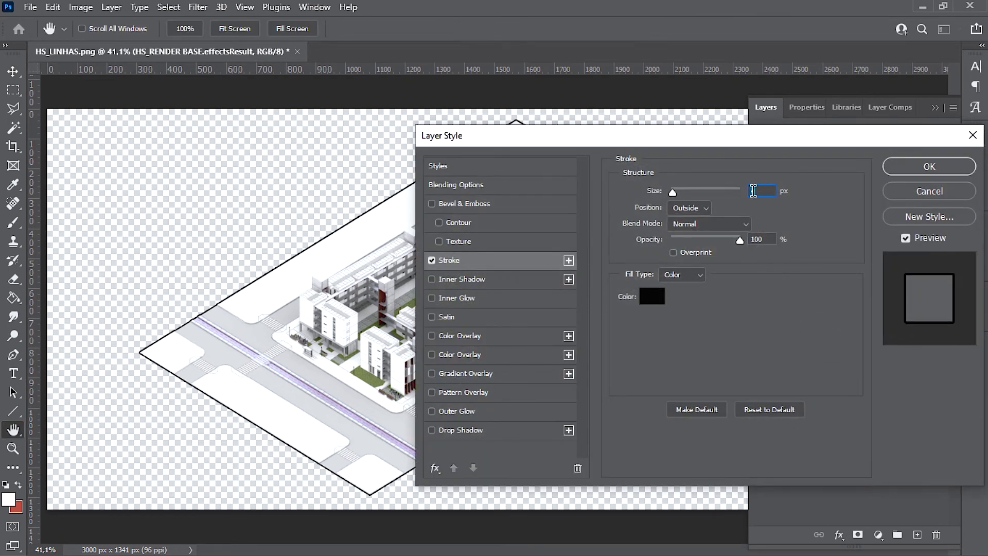
text(3)
key(Down)
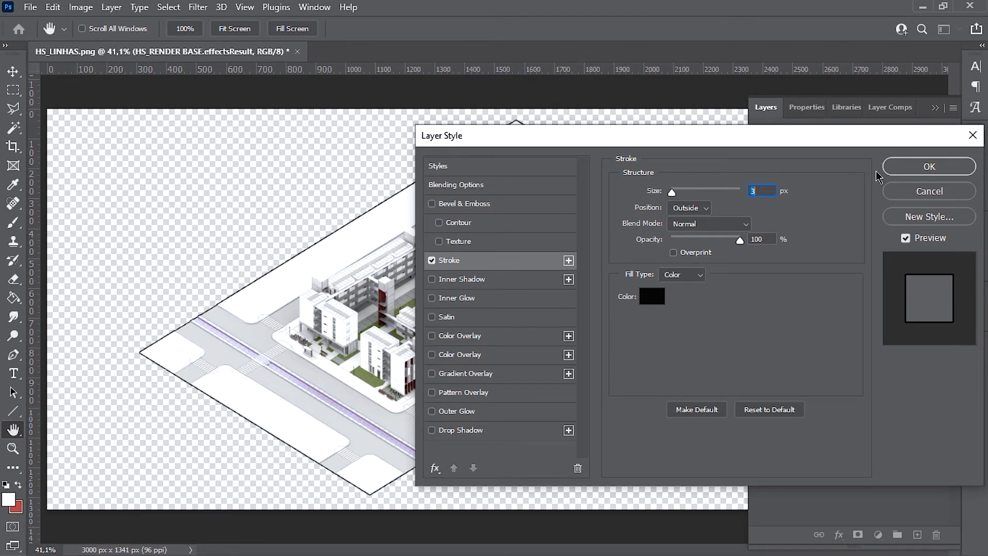
click(906, 168)
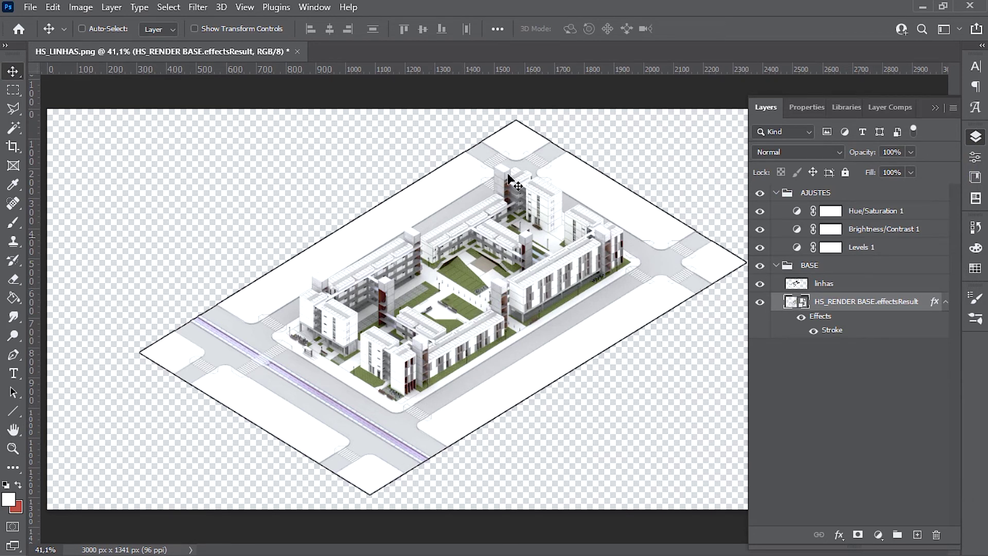
Step: Save a PNG copy of the diagram as HS_DIAGRAMA.png in the "material base" folder, accepting the PNG options
click(28, 7)
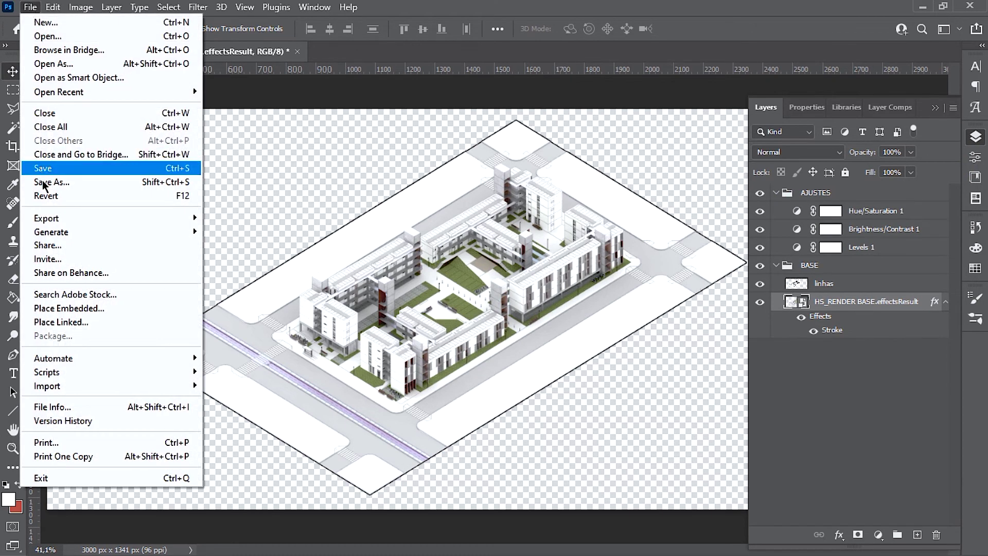
click(79, 180)
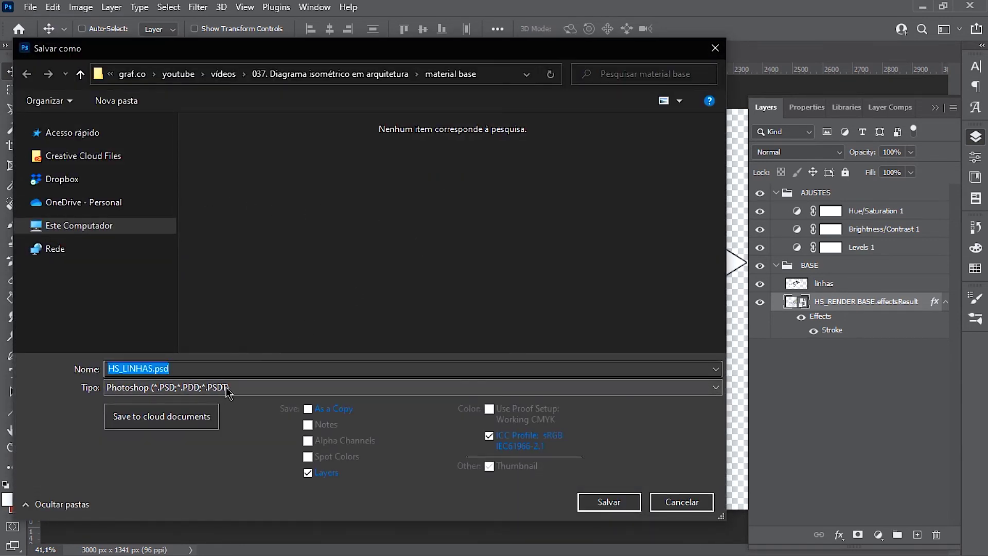
click(227, 388)
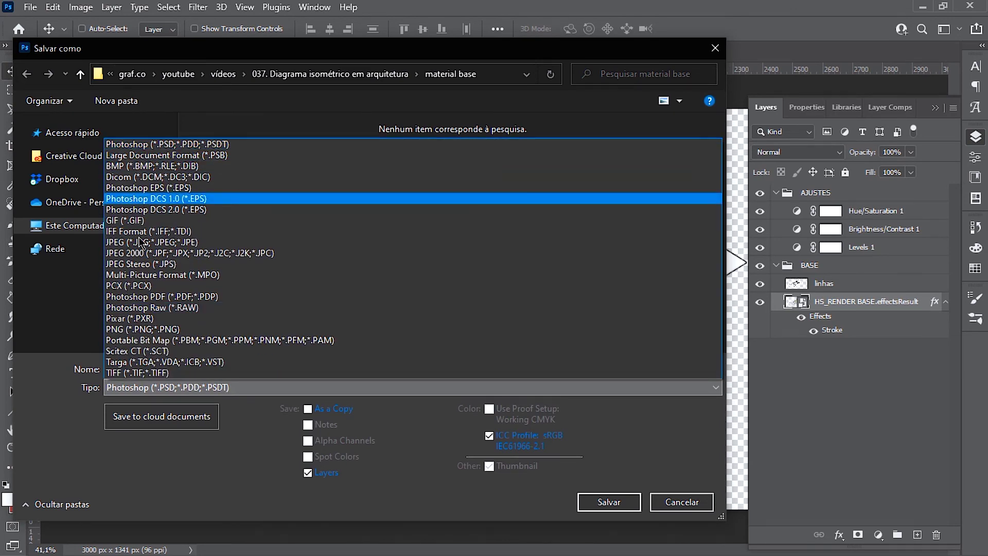
click(123, 329)
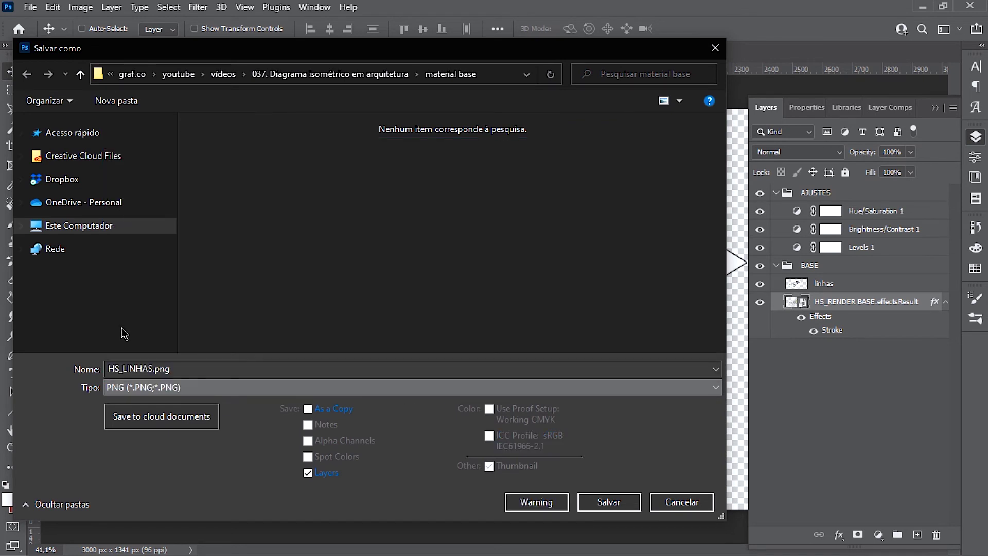
click(229, 370)
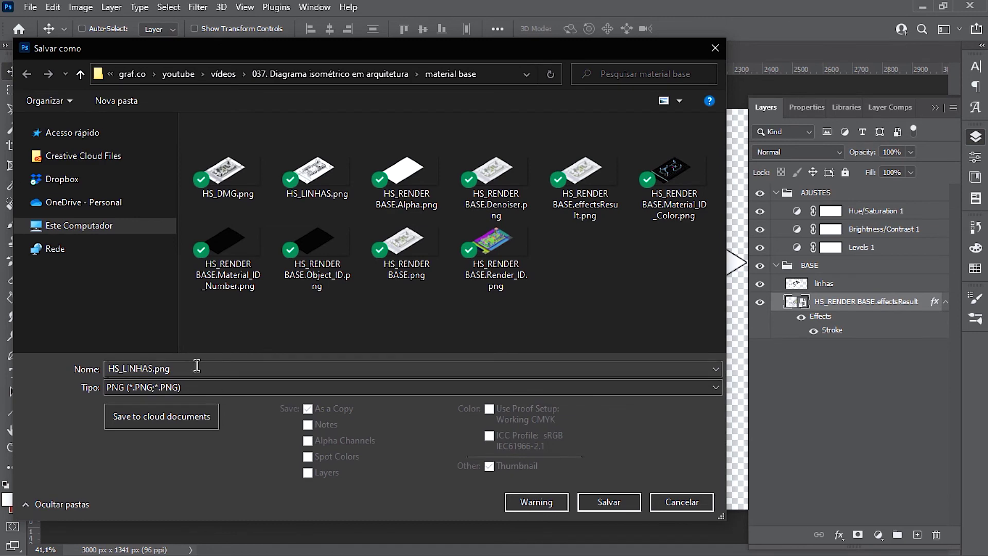
double_click(119, 367)
text(DIAGRAMA)
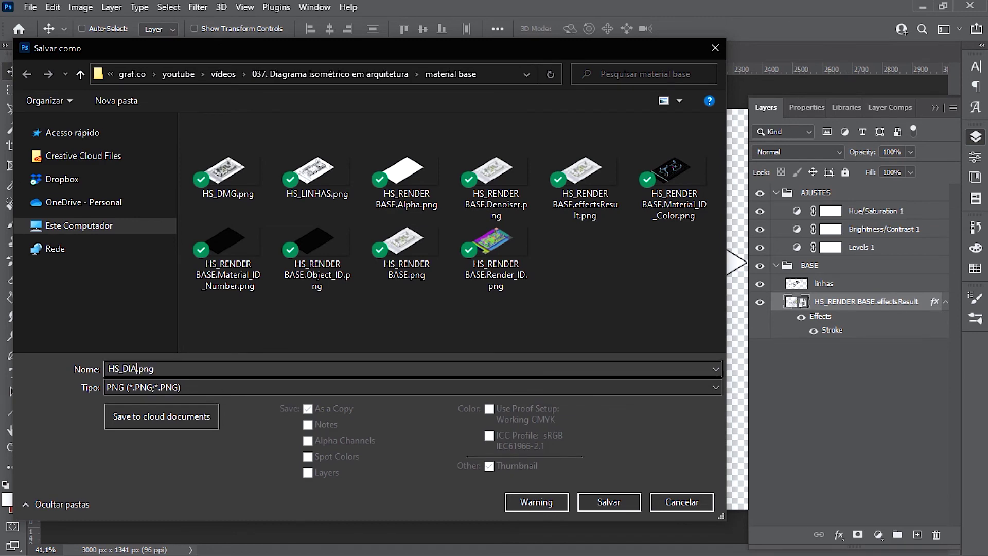
click(614, 506)
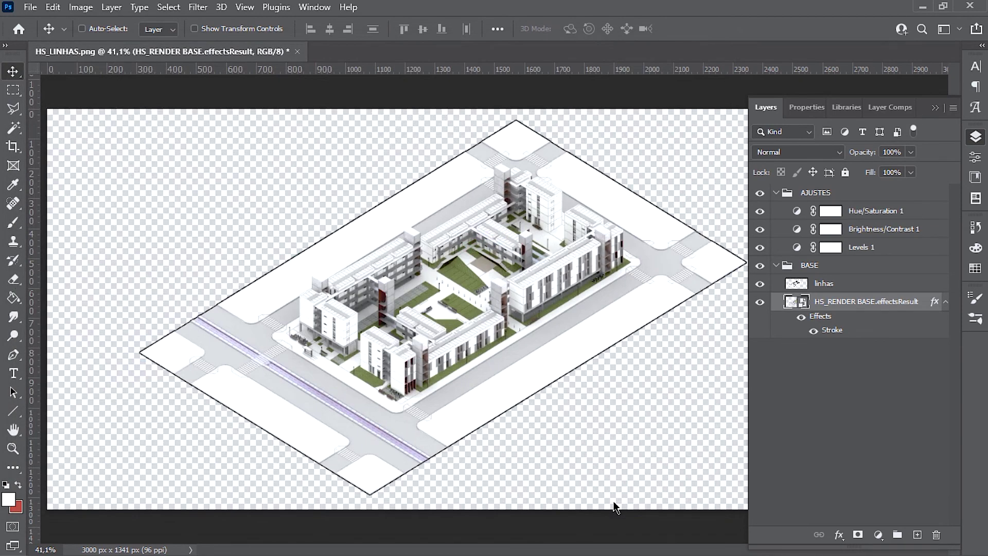
click(561, 169)
Step: Switch to the "material base" folder, open HS_DIAGRAMA.png in Photos, and examine the buildings, streets and outline up close
key(alt+Tab)
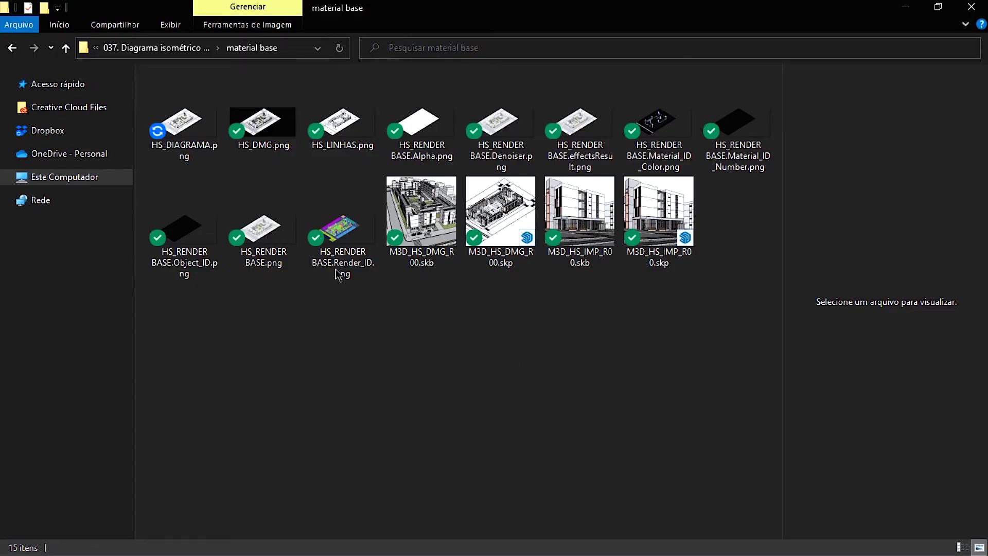
click(189, 129)
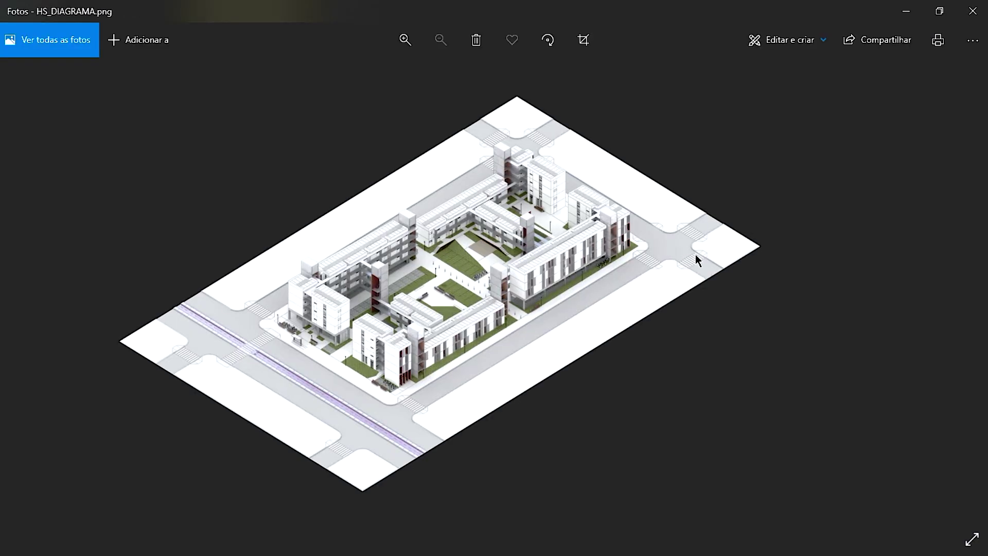
scroll(695, 254, up, 3)
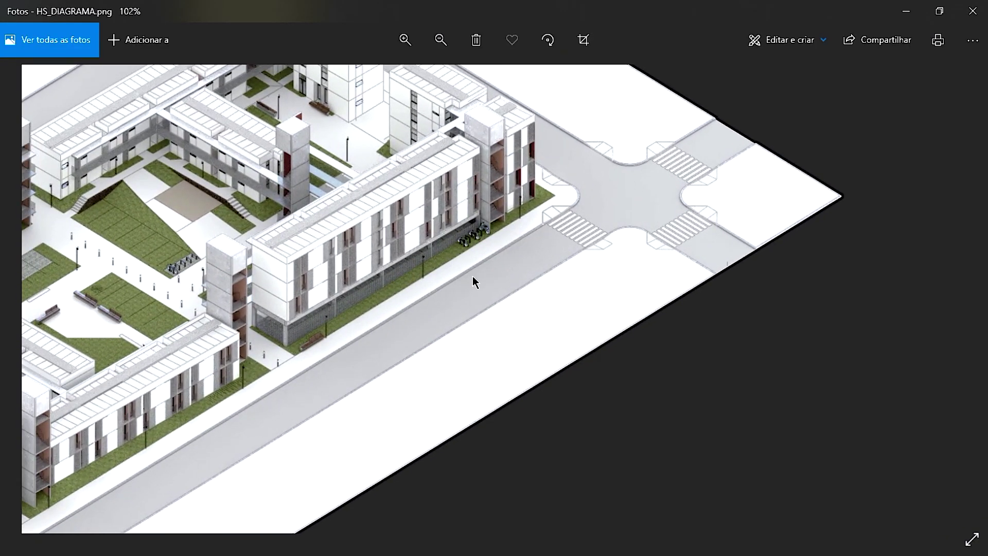
drag(472, 282, 768, 341)
drag(354, 174, 608, 269)
drag(678, 196, 384, 380)
scroll(558, 290, down, 5)
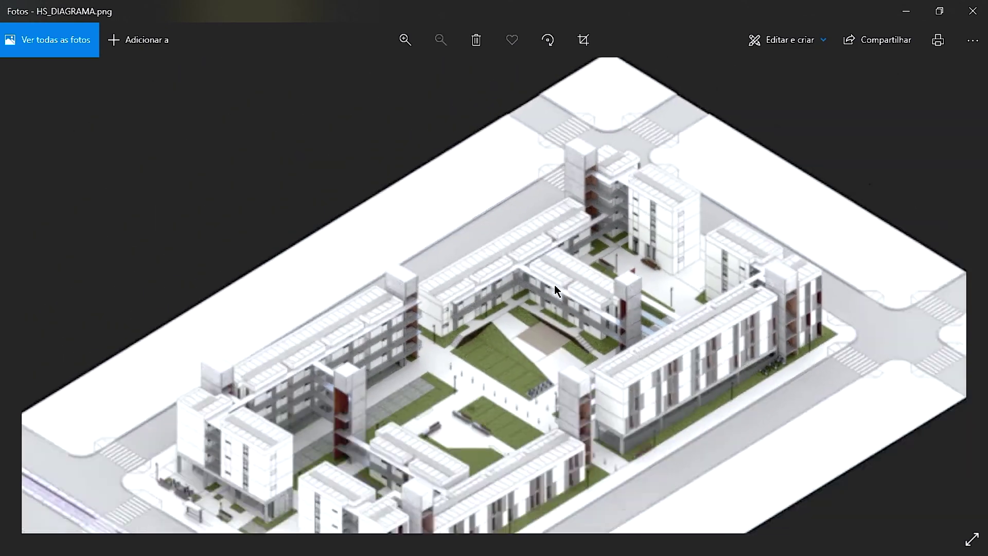